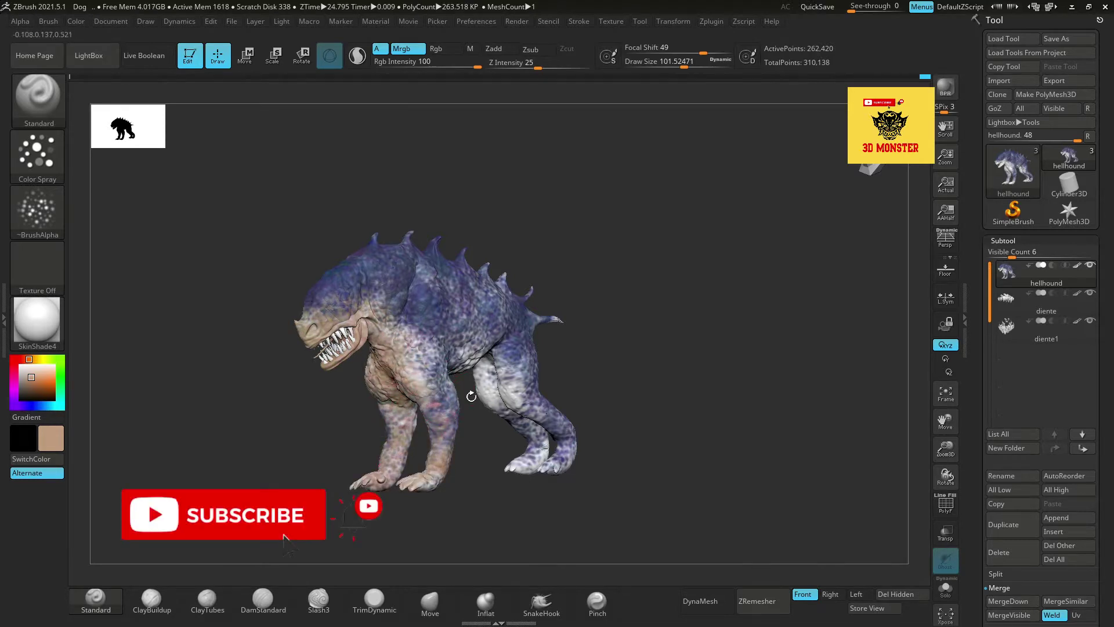
# Step: Paint tan flesh colour over the neck, chest, front leg and hind leg down to the foot
pyautogui.moveTo(504, 369); pyautogui.dragTo(525, 353, button='right')
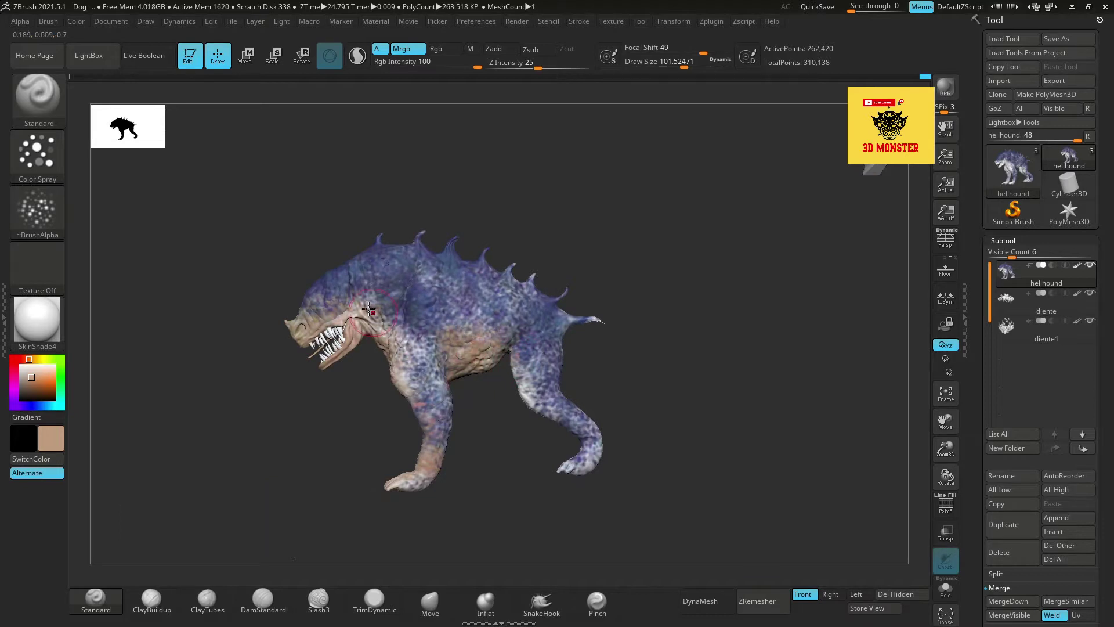
pyautogui.moveTo(369, 309); pyautogui.dragTo(398, 378)
pyautogui.moveTo(426, 427); pyautogui.dragTo(420, 385)
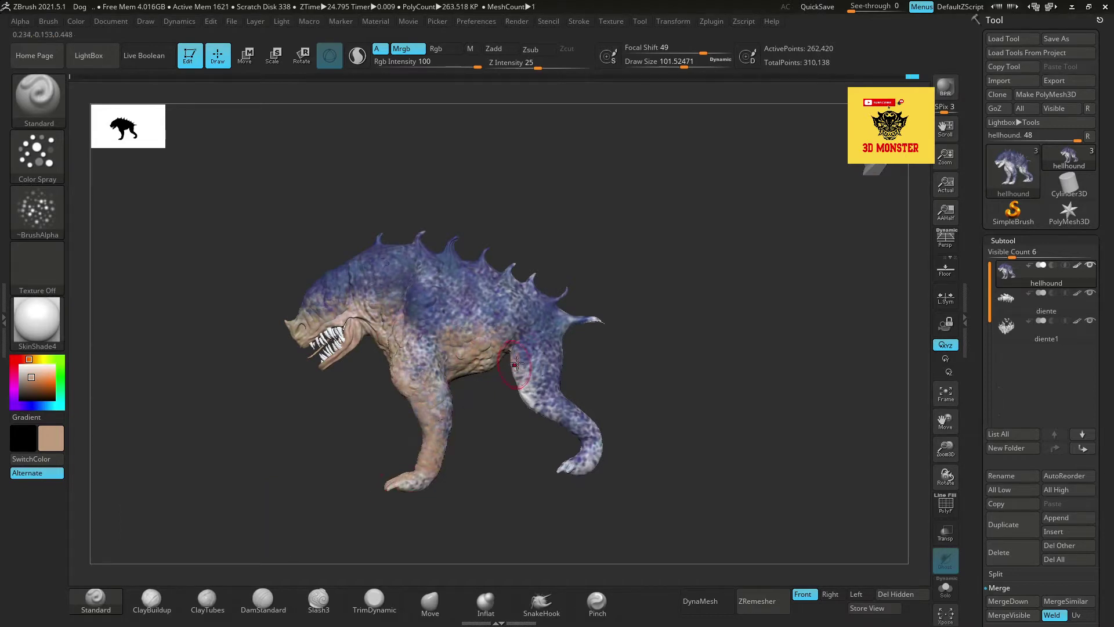
pyautogui.moveTo(517, 362); pyautogui.dragTo(562, 476)
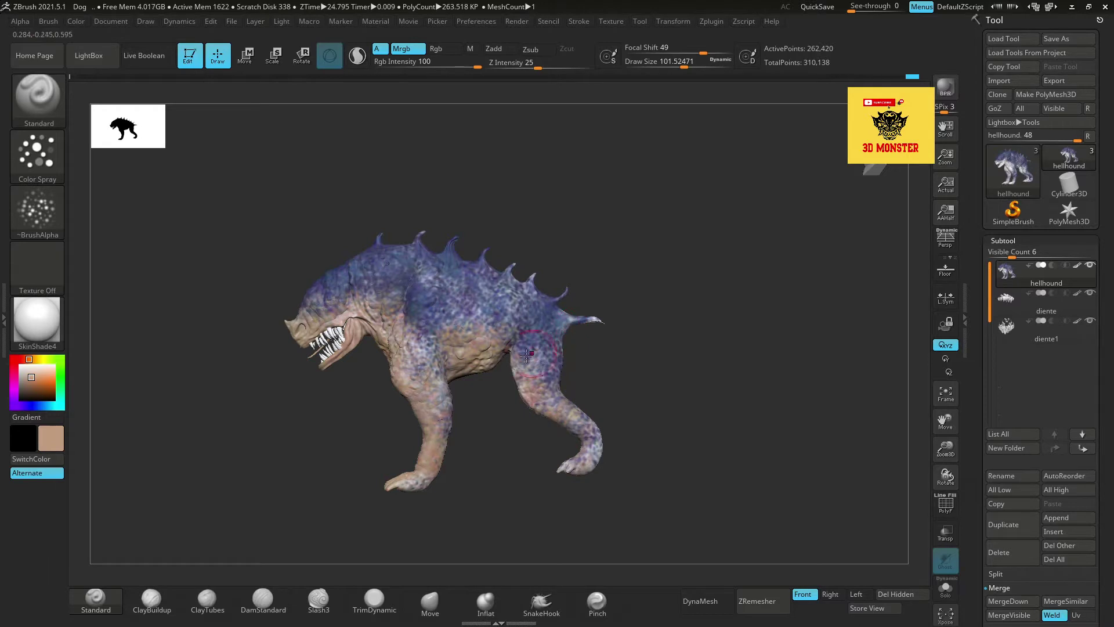
# Step: Warm the inner hind leg with pinkish paint from a frontal three-quarter view
pyautogui.moveTo(373, 455); pyautogui.dragTo(380, 387)
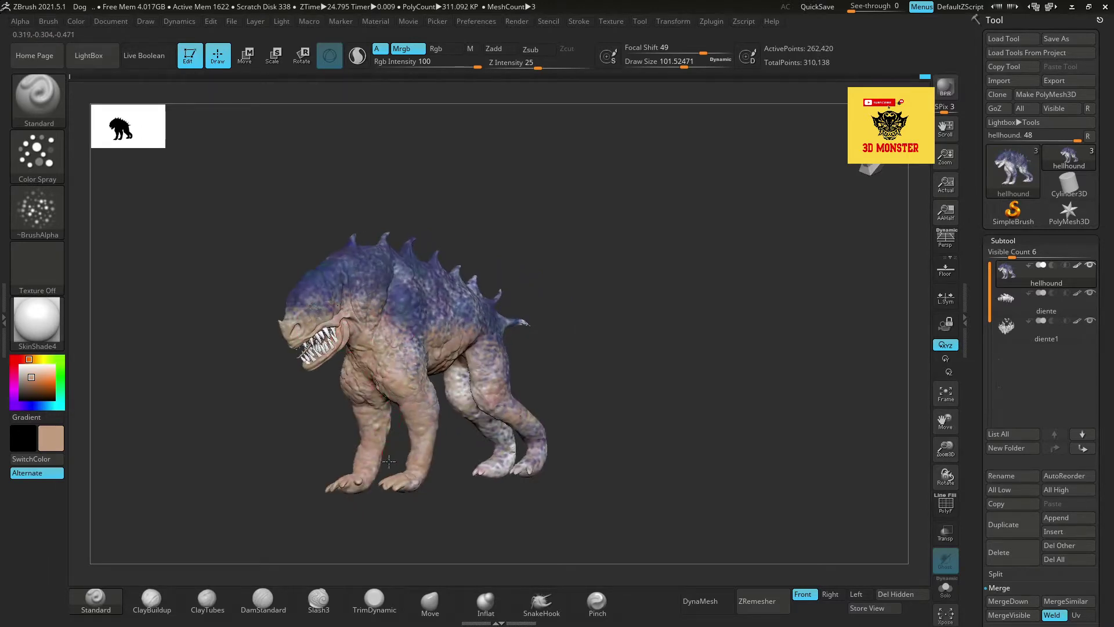
pyautogui.moveTo(461, 371); pyautogui.dragTo(489, 482)
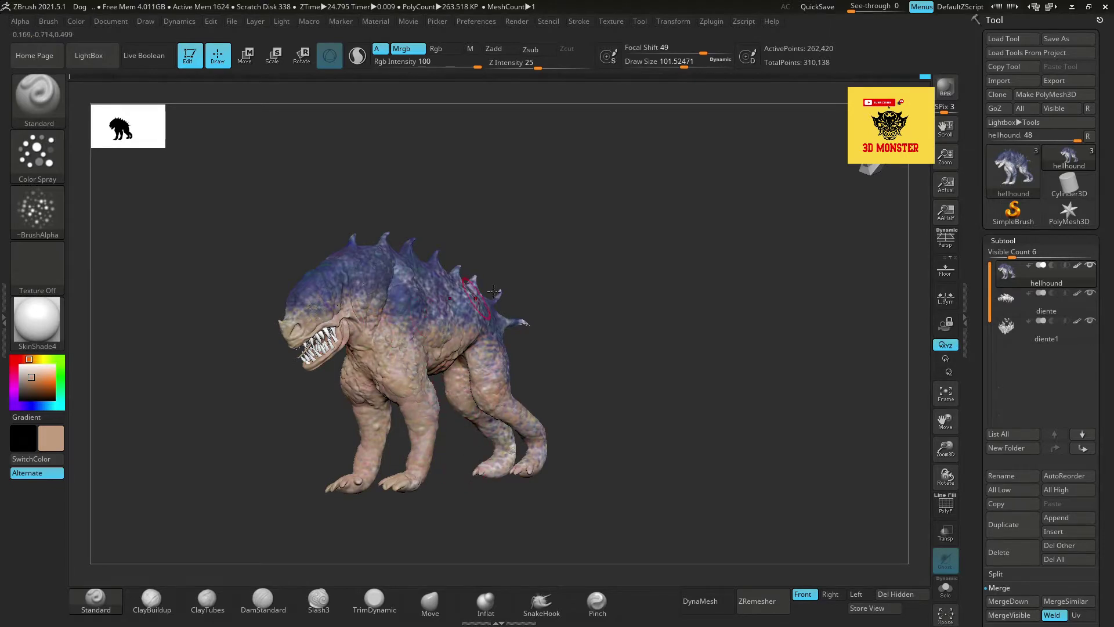
pyautogui.moveTo(350, 326); pyautogui.dragTo(374, 319)
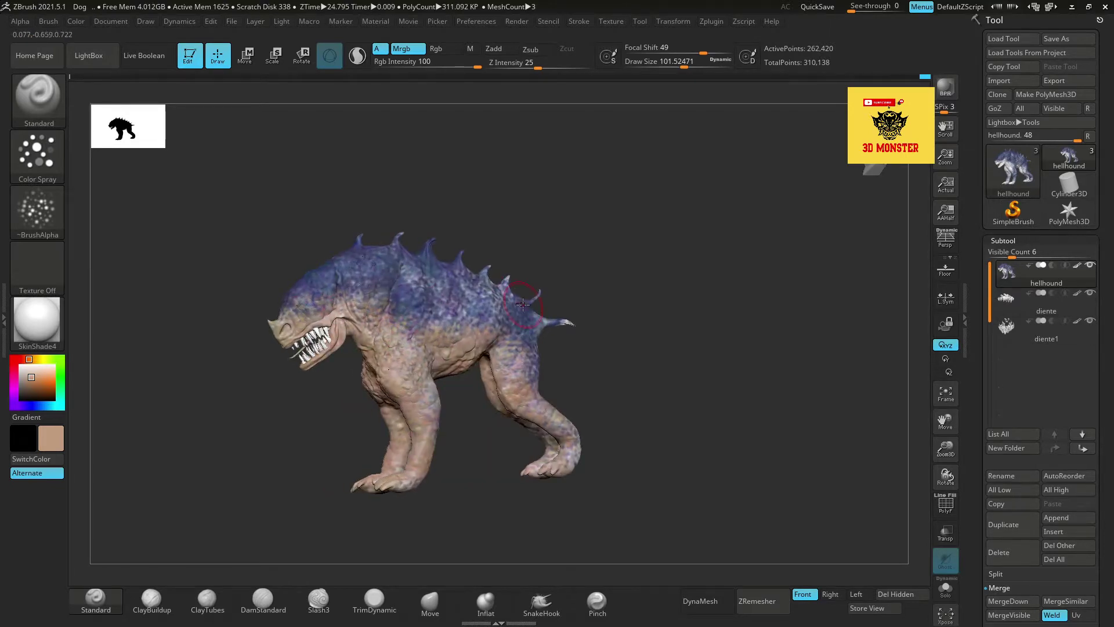
pyautogui.moveTo(633, 397); pyautogui.dragTo(678, 433)
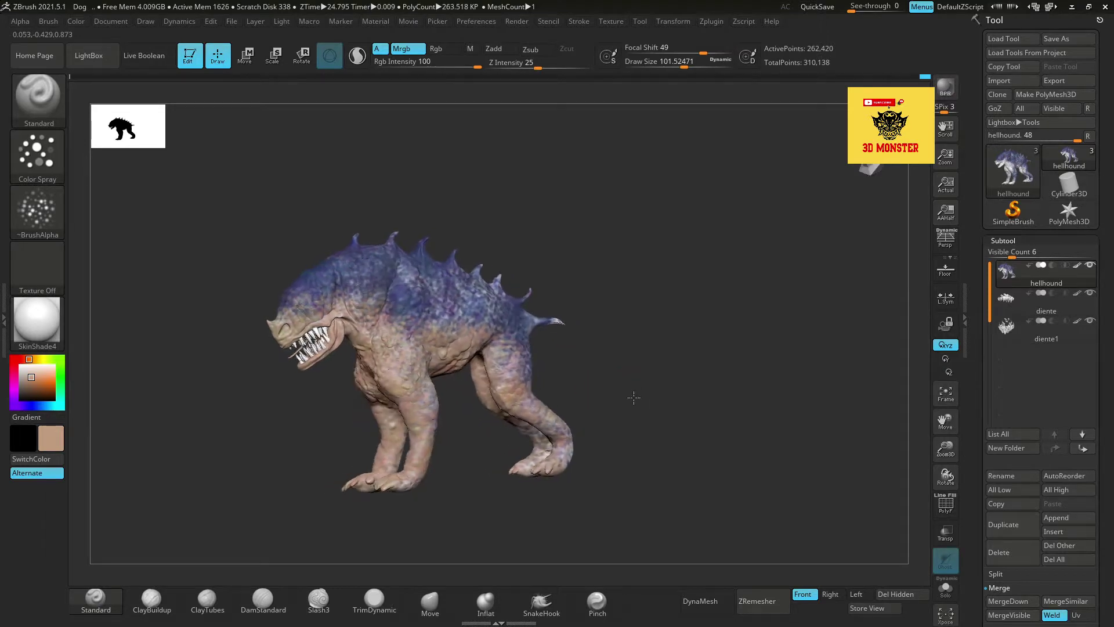
# Step: Sample the blue-purple colour from the model and set Draw Size to about 66
pyautogui.keyDown('alt'); pyautogui.moveTo(921, 475); pyautogui.dragTo(90, 417); pyautogui.keyUp('alt')
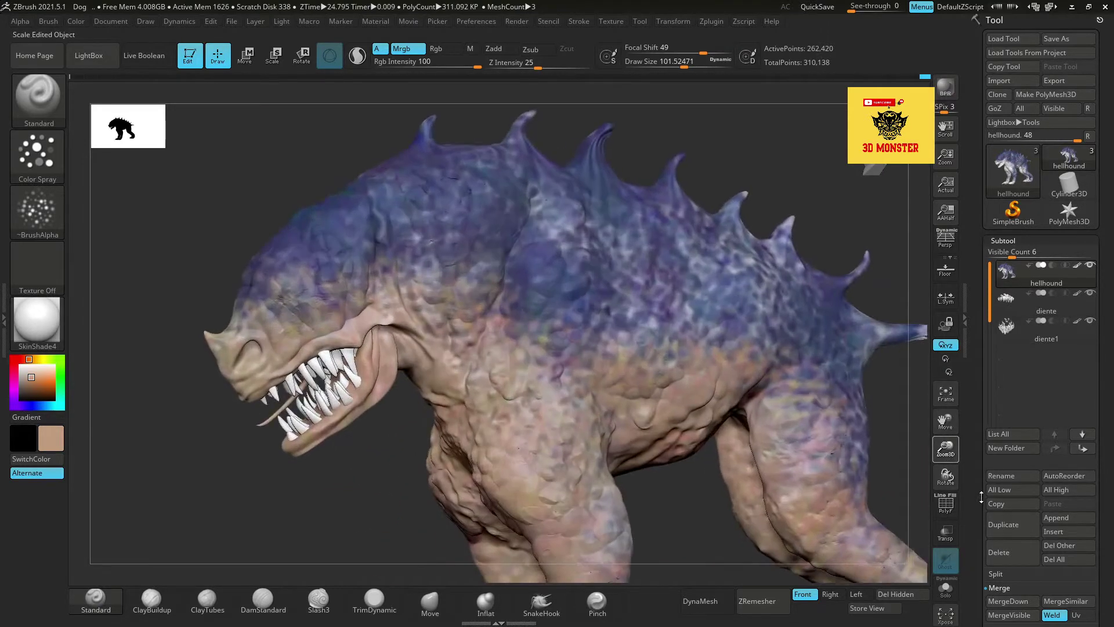
pyautogui.moveTo(32, 380); pyautogui.dragTo(360, 236)
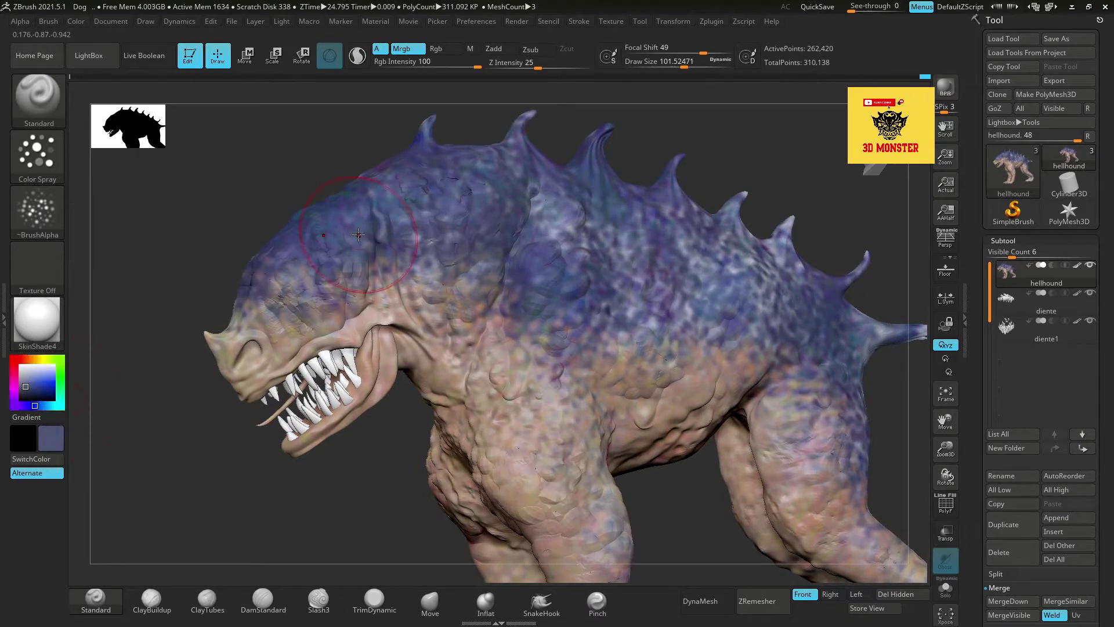
pyautogui.moveTo(684, 67); pyautogui.dragTo(630, 75)
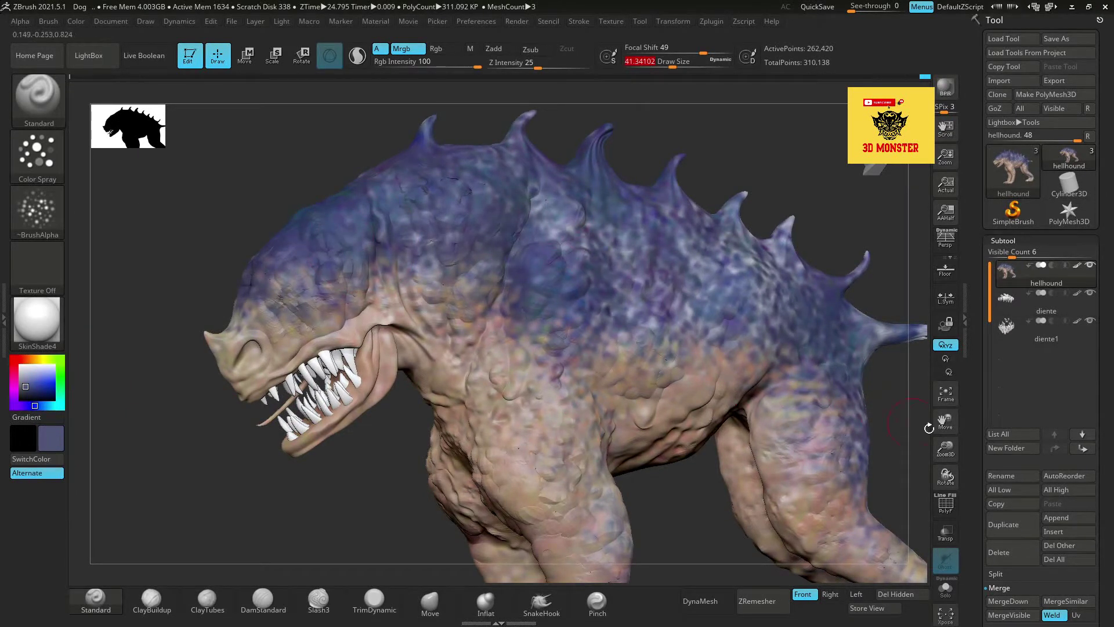
pyautogui.moveTo(946, 447); pyautogui.dragTo(908, 395)
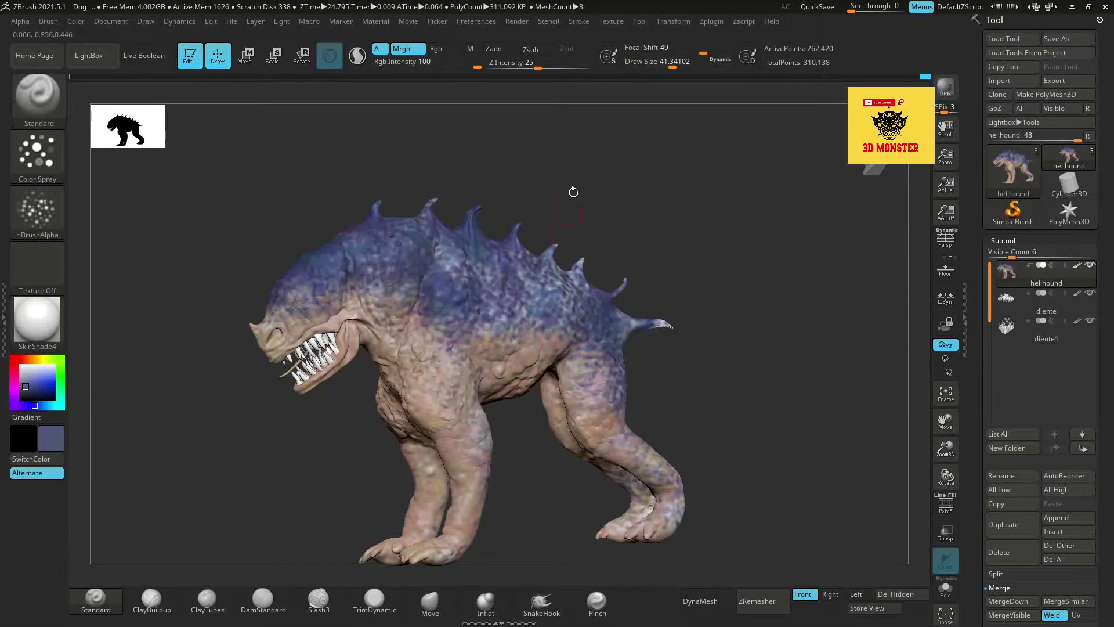
pyautogui.moveTo(673, 66); pyautogui.dragTo(677, 65)
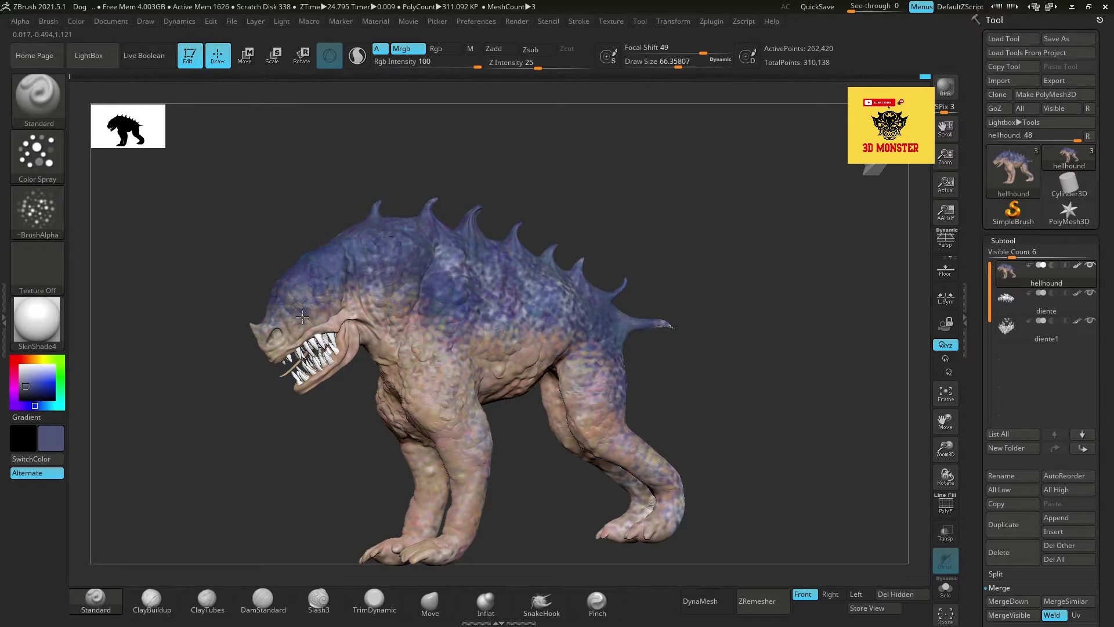
# Step: Spray blue-purple speckles over the front and hind legs, upper back, chest and belly
pyautogui.moveTo(420, 330)
pyautogui.mouseDown()
pyautogui.moveTo(487, 456)
pyautogui.moveTo(461, 548)
pyautogui.mouseUp()
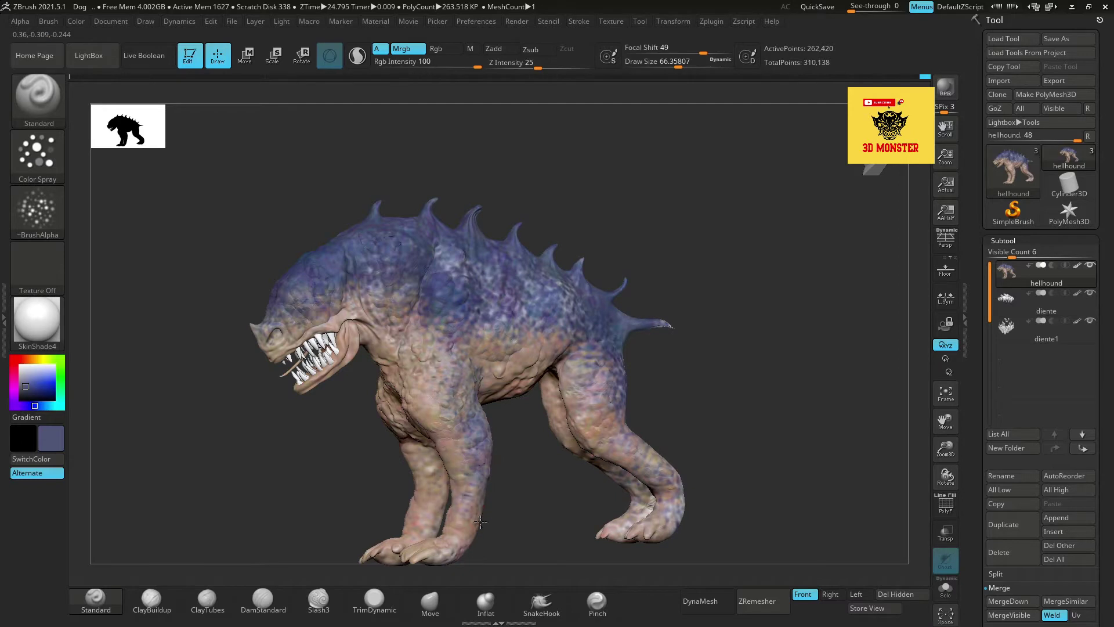
pyautogui.moveTo(569, 340)
pyautogui.mouseDown()
pyautogui.moveTo(643, 458)
pyautogui.moveTo(662, 533)
pyautogui.moveTo(619, 393)
pyautogui.mouseUp()
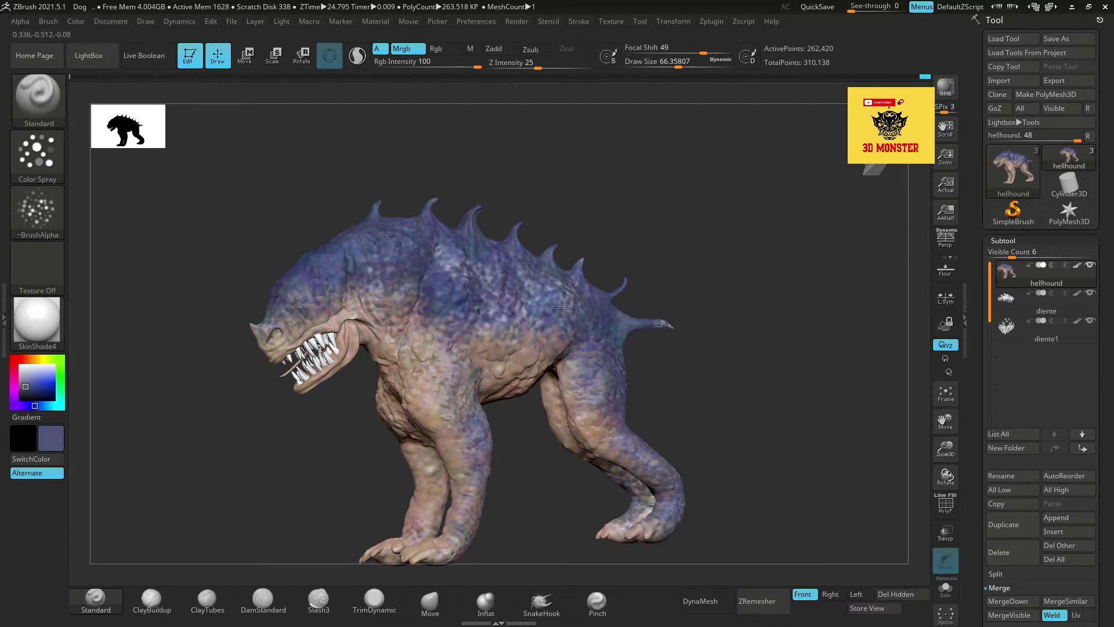
pyautogui.moveTo(512, 272); pyautogui.dragTo(490, 265)
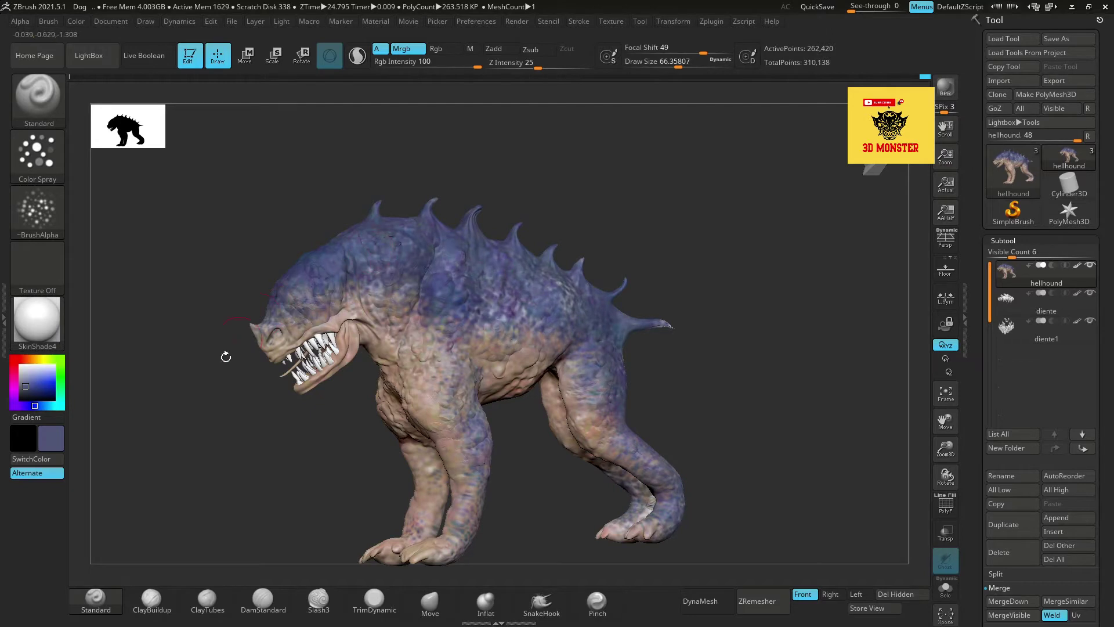
pyautogui.moveTo(24, 386); pyautogui.dragTo(22, 385)
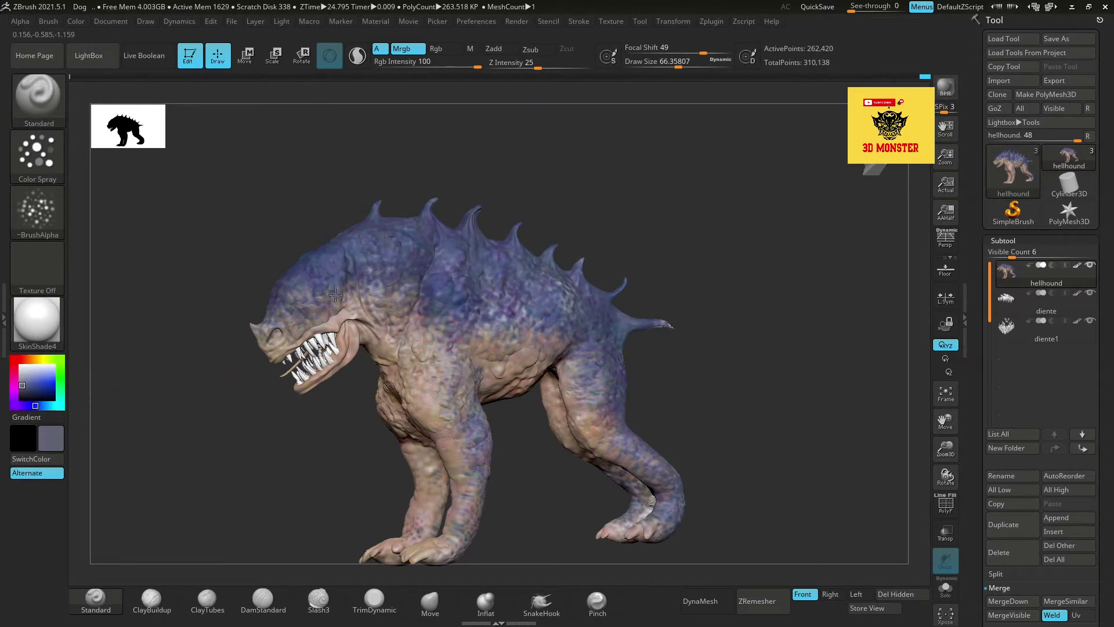
pyautogui.moveTo(365, 289)
pyautogui.mouseDown()
pyautogui.moveTo(458, 375)
pyautogui.moveTo(434, 309)
pyautogui.mouseUp()
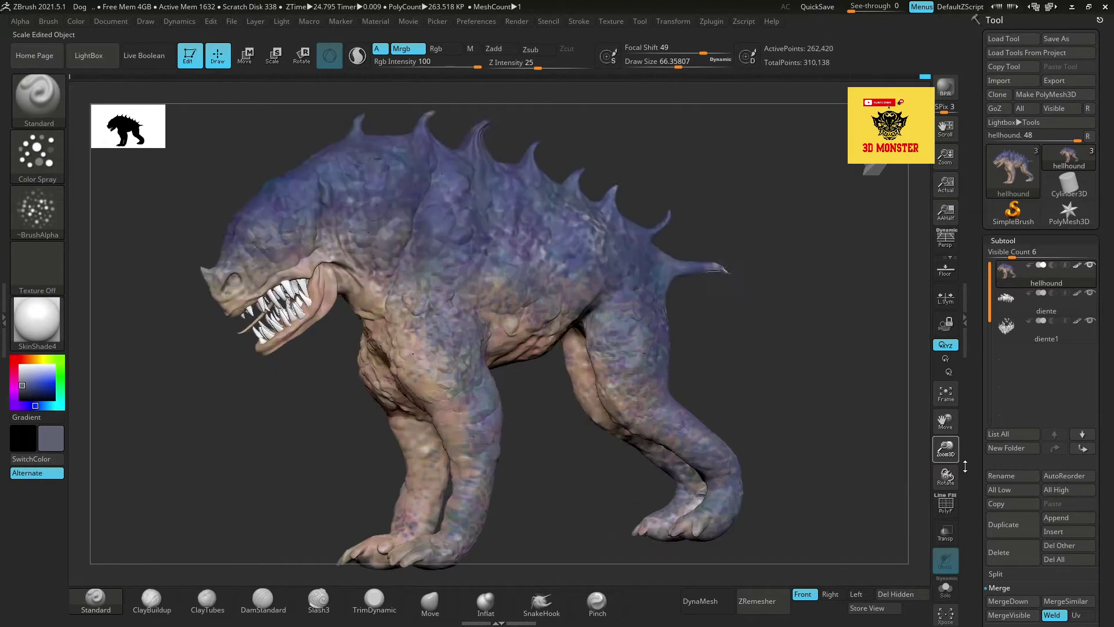
pyautogui.moveTo(813, 417)
pyautogui.keyDown('alt'); pyautogui.mouseDown()
pyautogui.moveTo(923, 421)
pyautogui.moveTo(9, 365)
pyautogui.moveTo(589, 447)
pyautogui.mouseUp(); pyautogui.keyUp('alt')
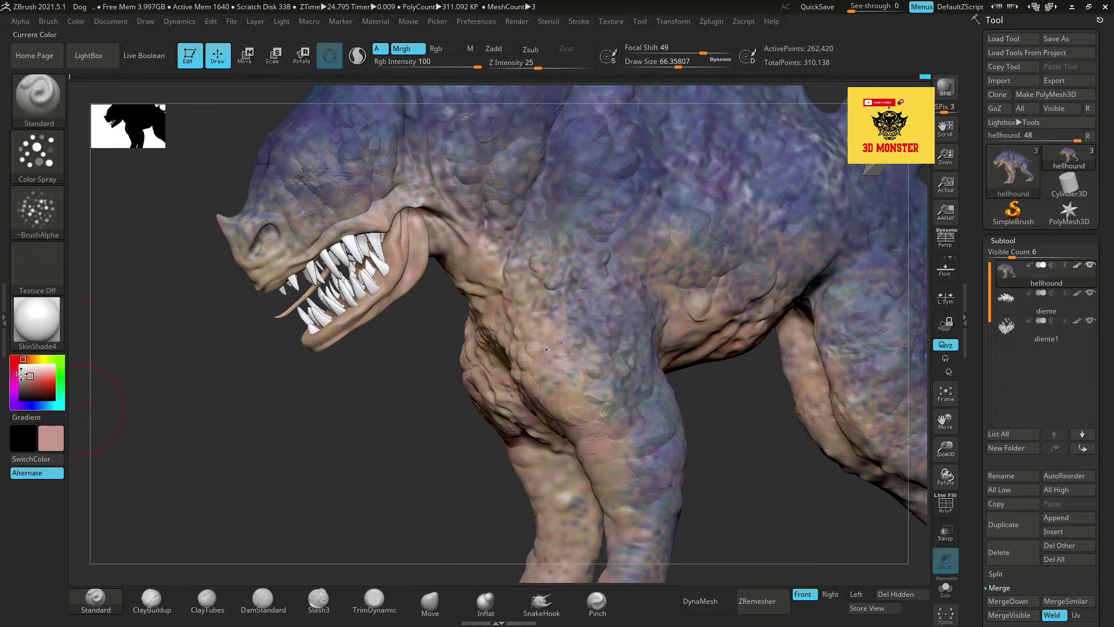
# Step: Pick a light pink, reduce Draw Size to about 10, and lighten the snout
pyautogui.click(39, 372)
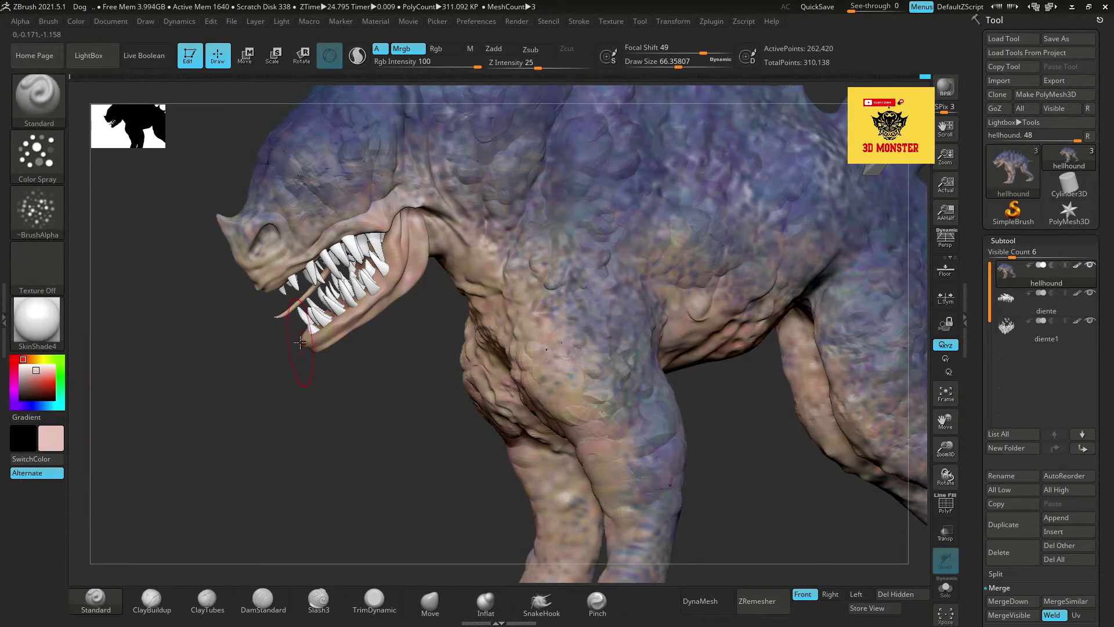
pyautogui.moveTo(666, 61); pyautogui.dragTo(658, 61)
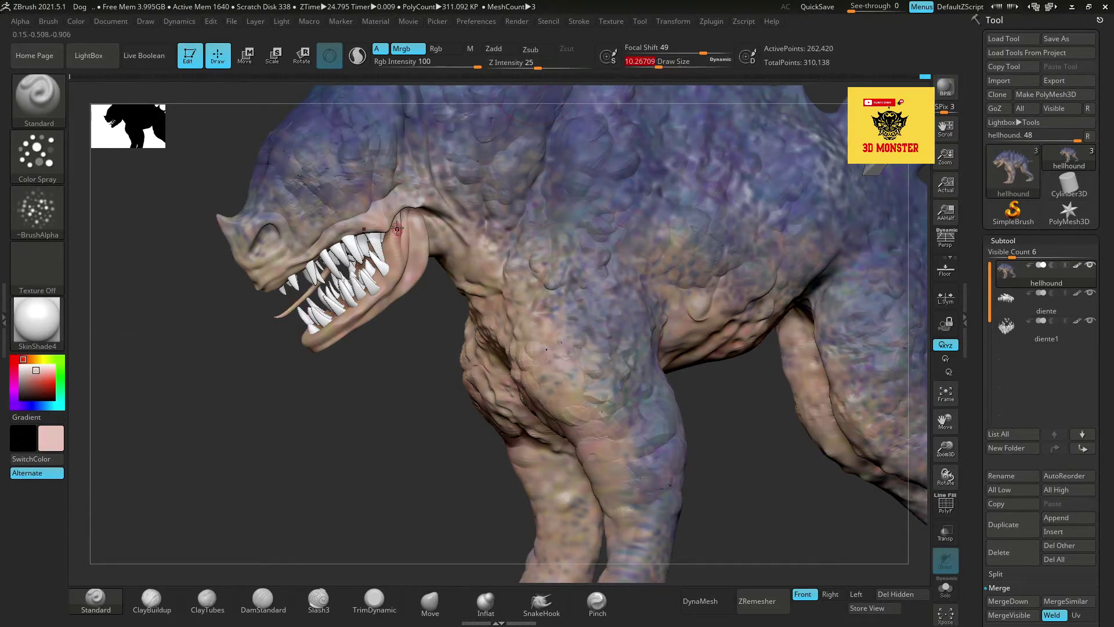
pyautogui.moveTo(384, 358)
pyautogui.mouseDown()
pyautogui.moveTo(288, 270)
pyautogui.moveTo(340, 229)
pyautogui.mouseUp()
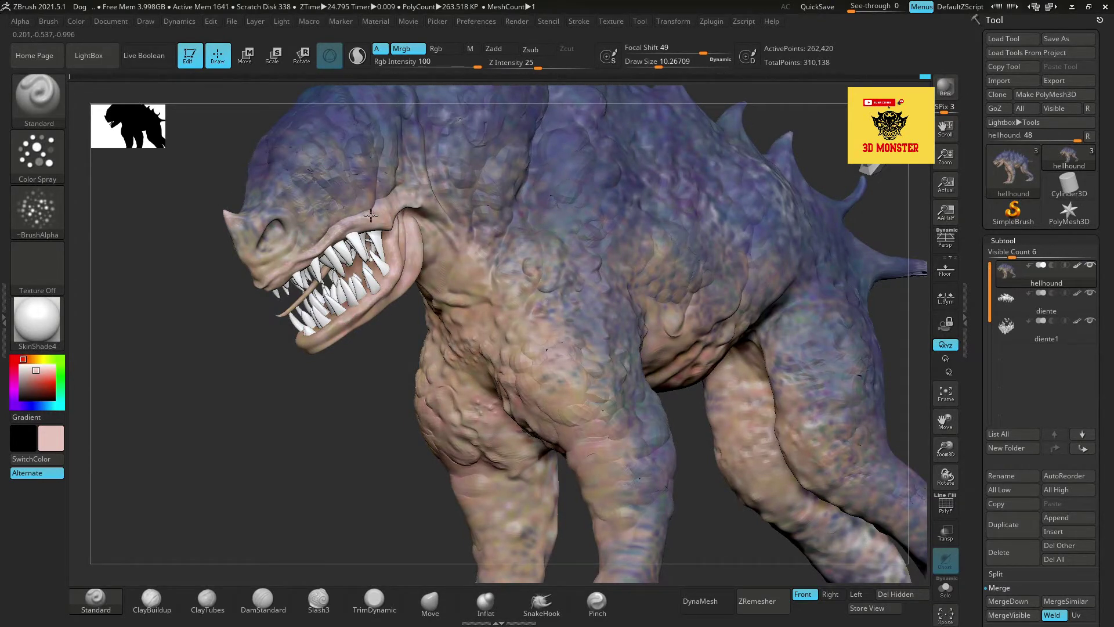
pyautogui.moveTo(371, 215); pyautogui.dragTo(376, 169)
# Step: Paint pale pink from the face past the mouth corner and down the throat to the chest
pyautogui.keyDown('alt'); pyautogui.moveTo(376, 160); pyautogui.dragTo(360, 299, button='right'); pyautogui.keyUp('alt')
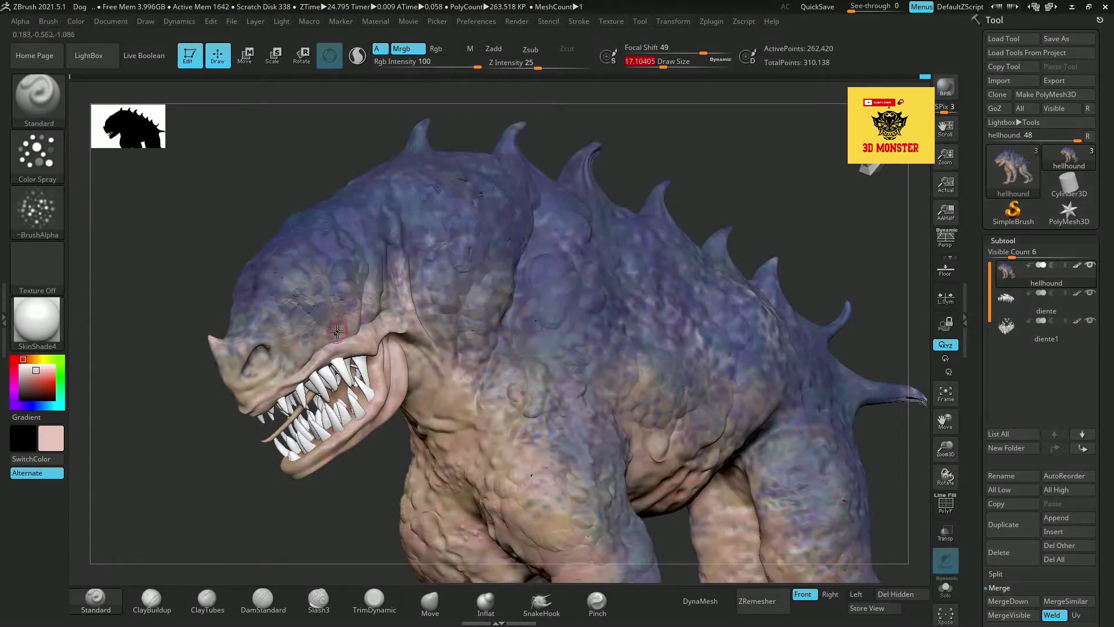
pyautogui.moveTo(330, 323); pyautogui.dragTo(275, 417)
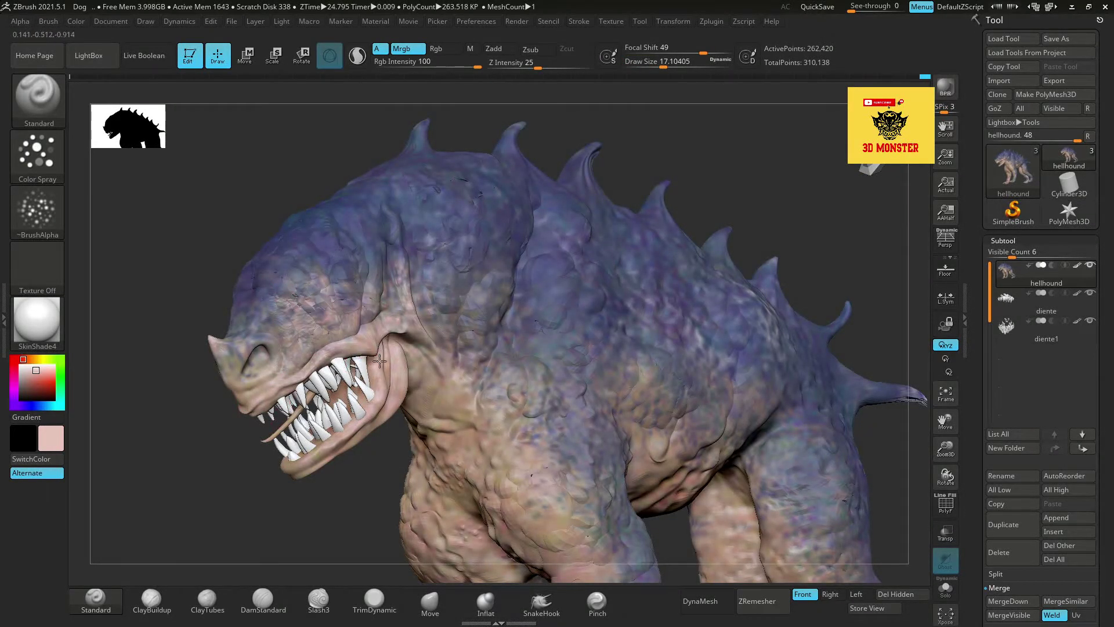
pyautogui.moveTo(379, 361); pyautogui.dragTo(336, 456)
pyautogui.moveTo(412, 351)
pyautogui.mouseDown()
pyautogui.moveTo(474, 428)
pyautogui.moveTo(505, 499)
pyautogui.moveTo(537, 516)
pyautogui.moveTo(544, 475)
pyautogui.mouseUp()
pyautogui.moveTo(663, 68); pyautogui.dragTo(688, 68)
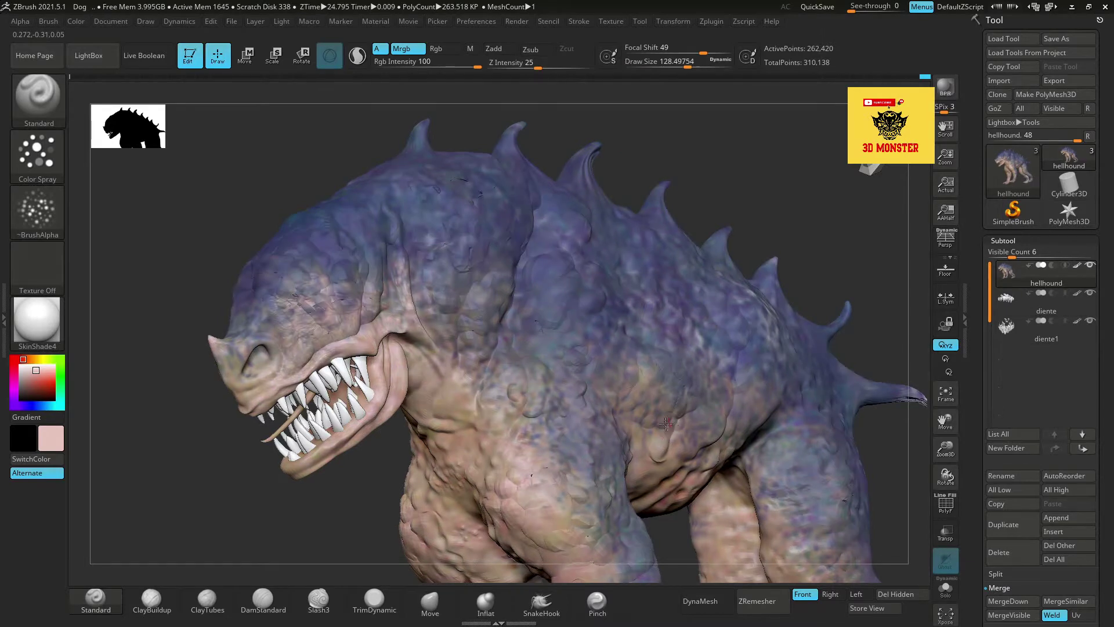
pyautogui.moveTo(945, 446); pyautogui.dragTo(937, 406)
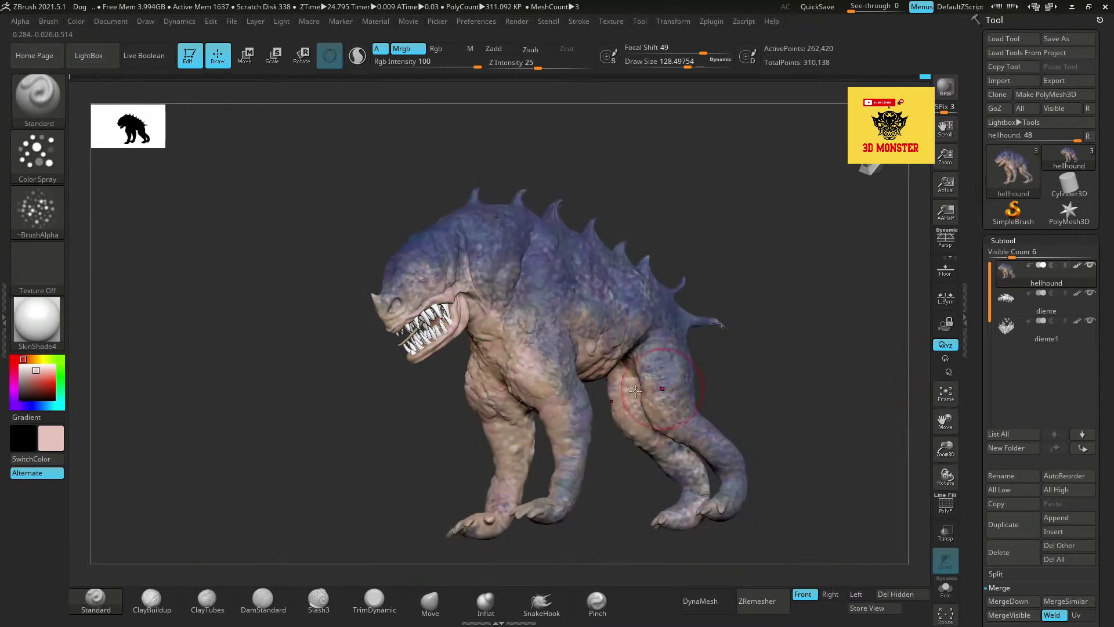
# Step: Paint the chest and legs pale pink, then pick salmon and paint along the lips
pyautogui.moveTo(539, 345)
pyautogui.mouseDown()
pyautogui.moveTo(560, 429)
pyautogui.moveTo(505, 441)
pyautogui.moveTo(469, 525)
pyautogui.mouseUp()
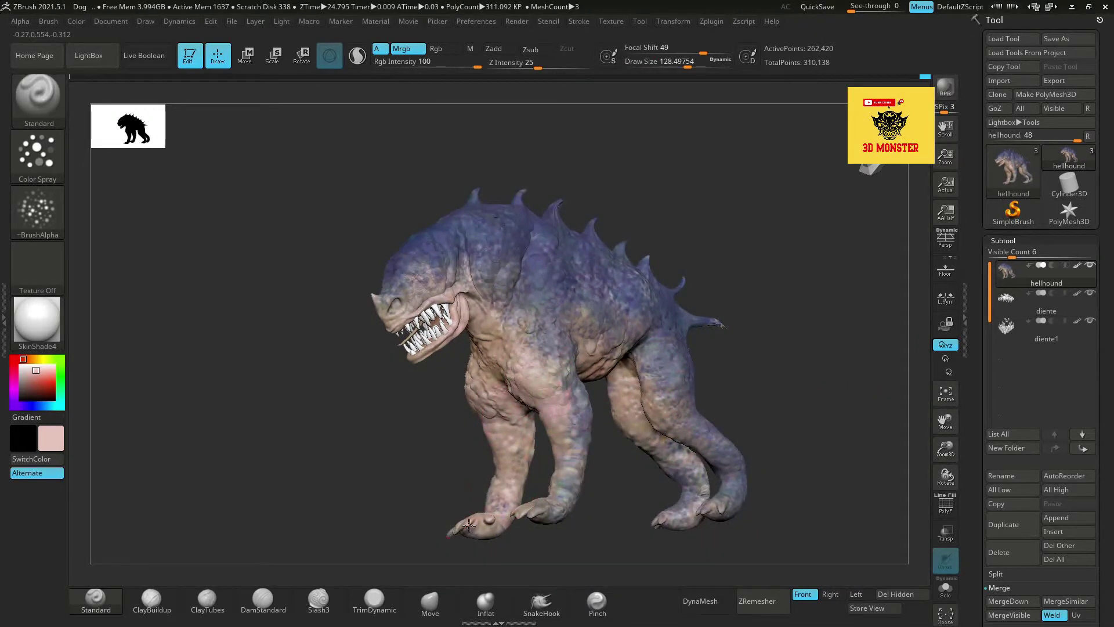
pyautogui.moveTo(625, 376)
pyautogui.mouseDown()
pyautogui.moveTo(644, 406)
pyautogui.moveTo(638, 371)
pyautogui.moveTo(696, 498)
pyautogui.moveTo(667, 513)
pyautogui.mouseUp()
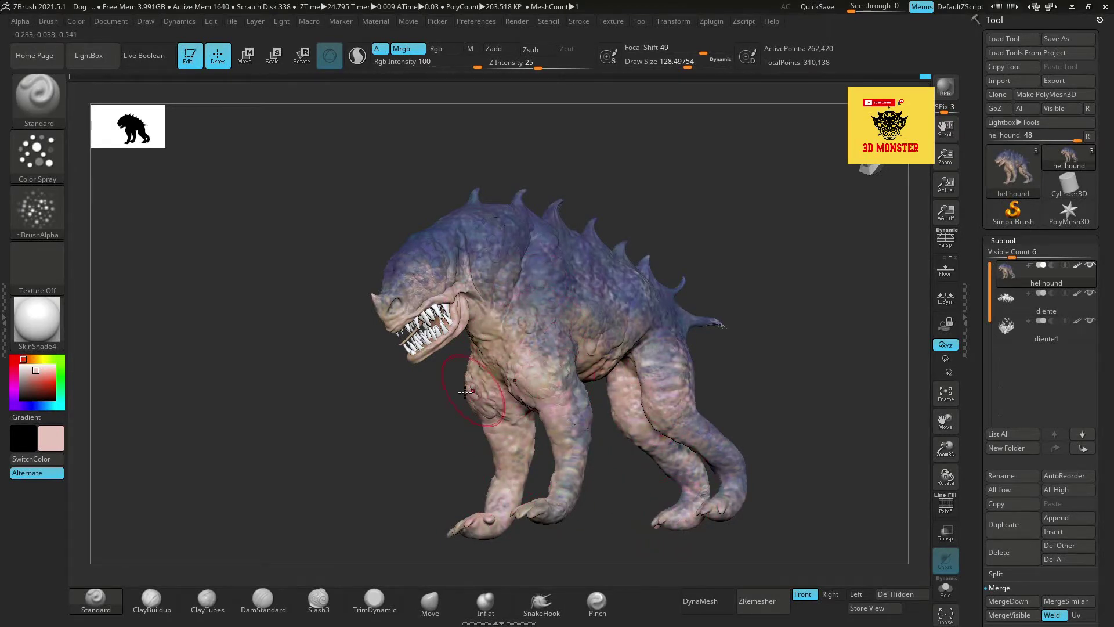
pyautogui.click(45, 378)
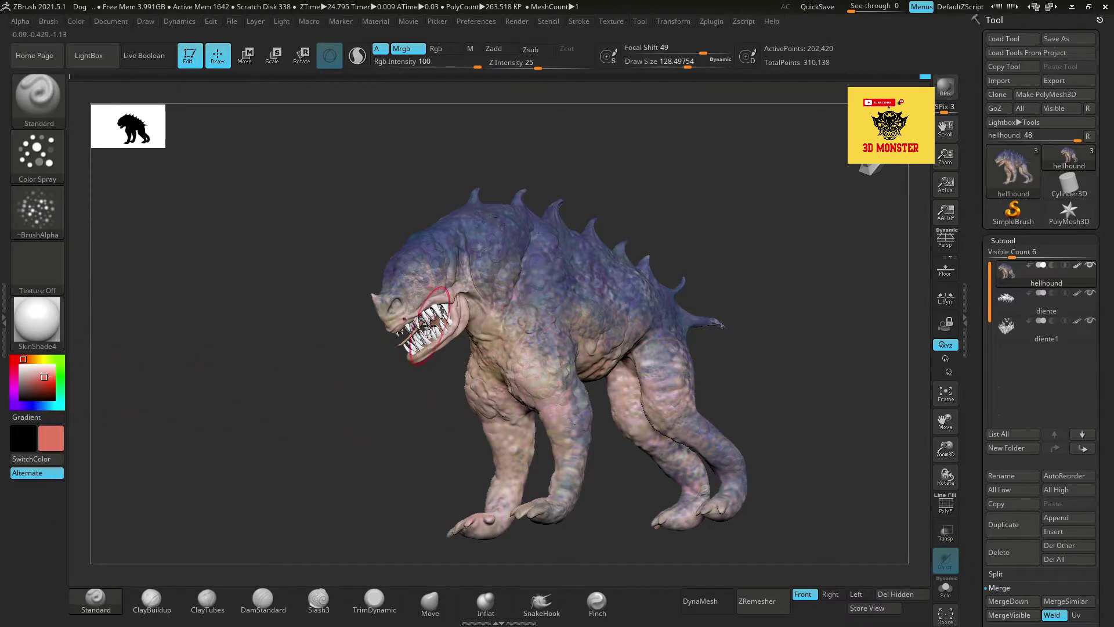
pyautogui.moveTo(677, 64); pyautogui.dragTo(667, 65)
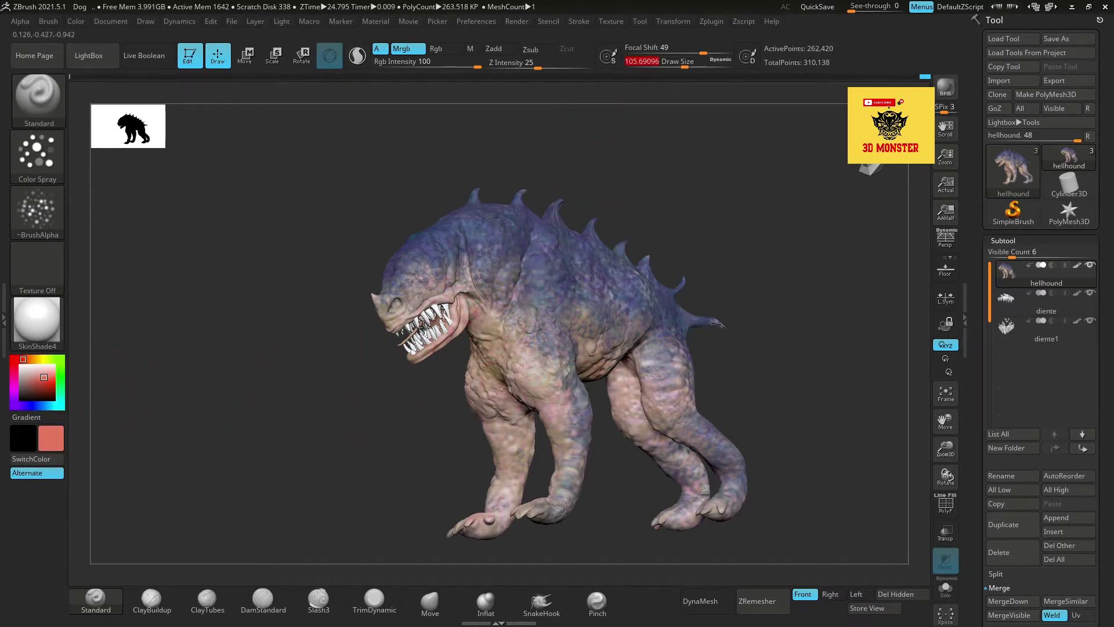
pyautogui.moveTo(396, 316); pyautogui.dragTo(426, 350)
pyautogui.moveTo(828, 344)
pyautogui.mouseDown()
pyautogui.moveTo(844, 366)
pyautogui.moveTo(859, 366)
pyautogui.moveTo(787, 332)
pyautogui.mouseUp()
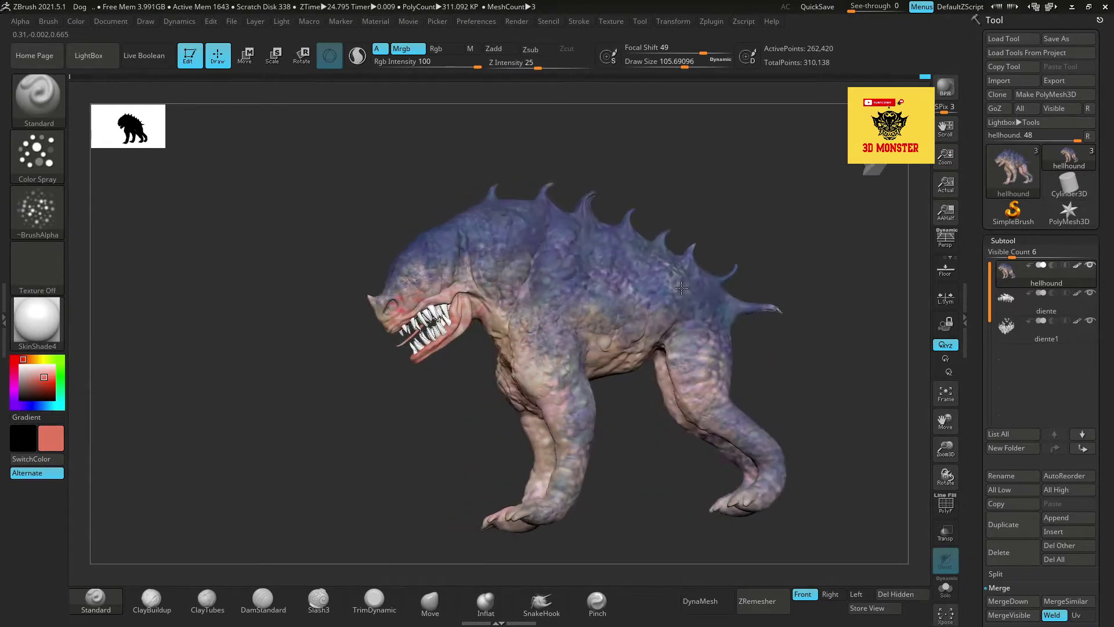
# Step: With a tiny brush, add small salmon marks on the head and snout
pyautogui.moveTo(703, 282); pyautogui.dragTo(729, 289)
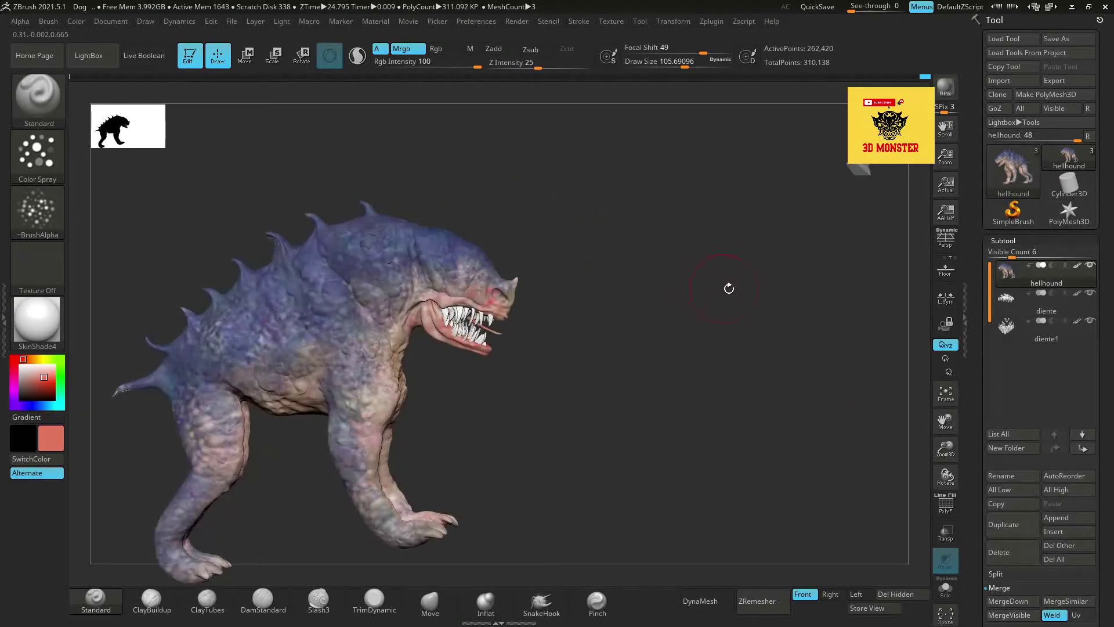
pyautogui.moveTo(962, 453); pyautogui.dragTo(610, 166)
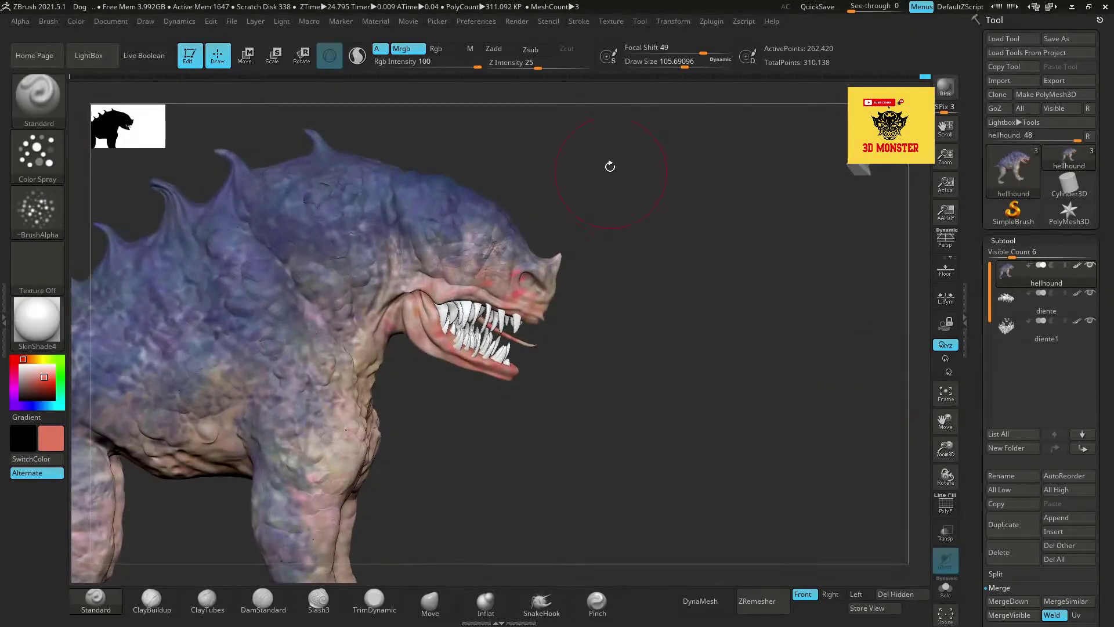
pyautogui.moveTo(685, 61); pyautogui.dragTo(640, 61)
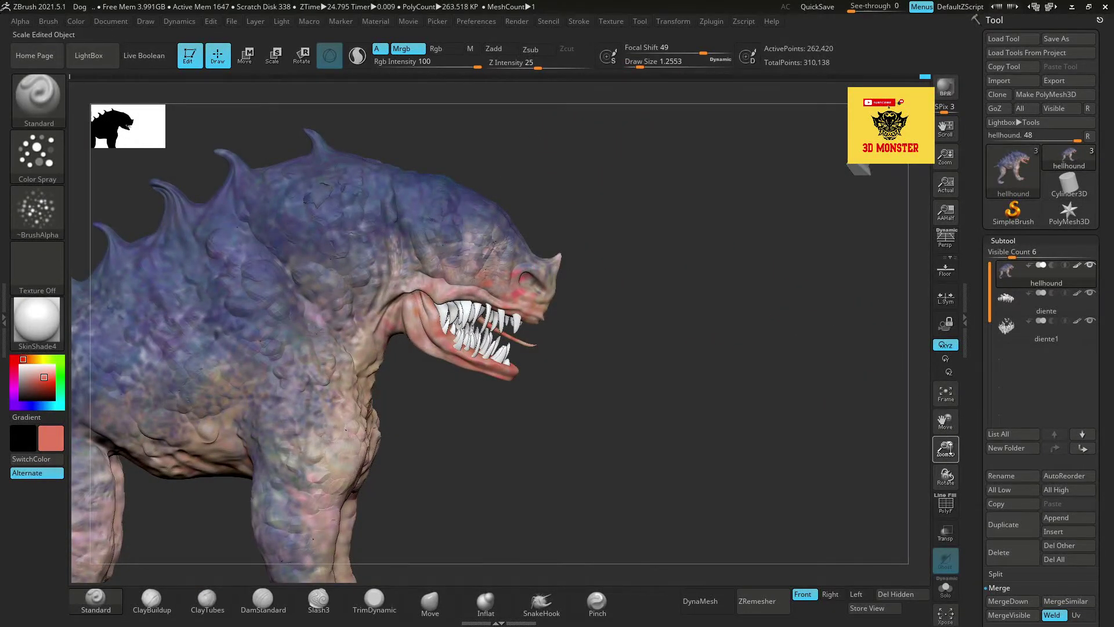
pyautogui.moveTo(945, 447); pyautogui.dragTo(492, 243)
pyautogui.moveTo(405, 232); pyautogui.dragTo(438, 227)
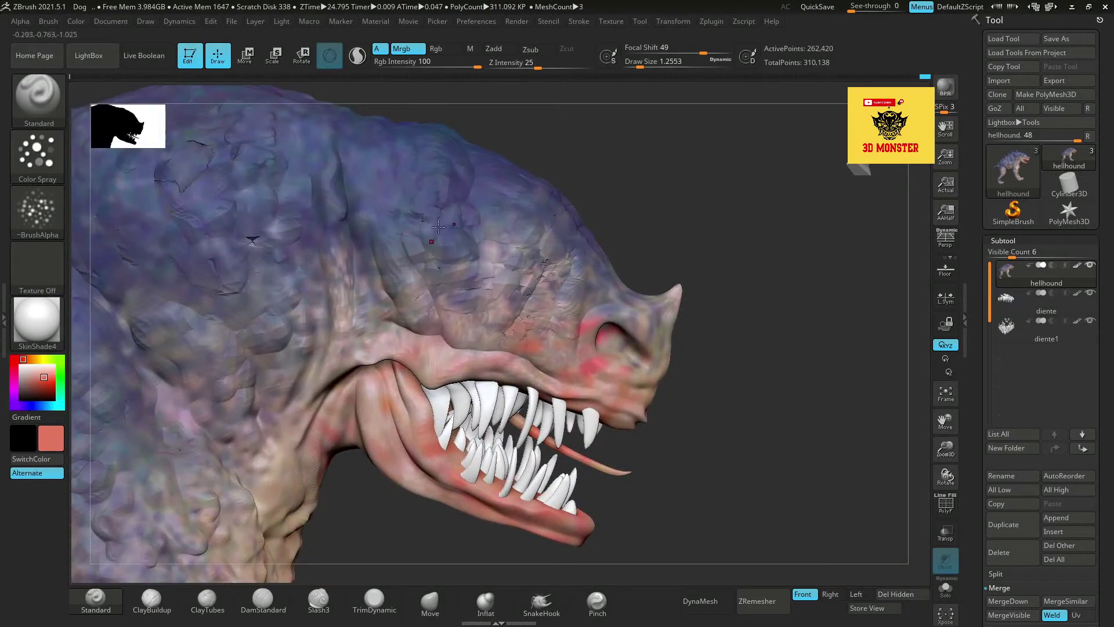
pyautogui.moveTo(645, 67); pyautogui.dragTo(652, 68)
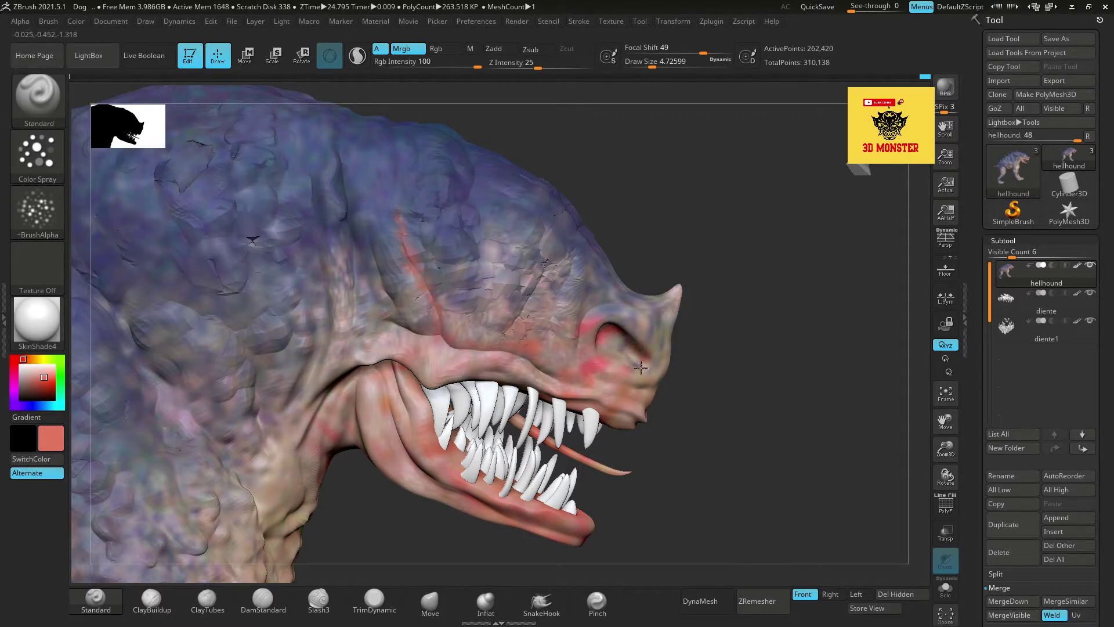
pyautogui.click(546, 355)
# Step: Enlarge the brush to about 25.7 and paint reddish patches on the neck and cheek
pyautogui.press('s')
pyautogui.moveTo(653, 90); pyautogui.dragTo(642, 120)
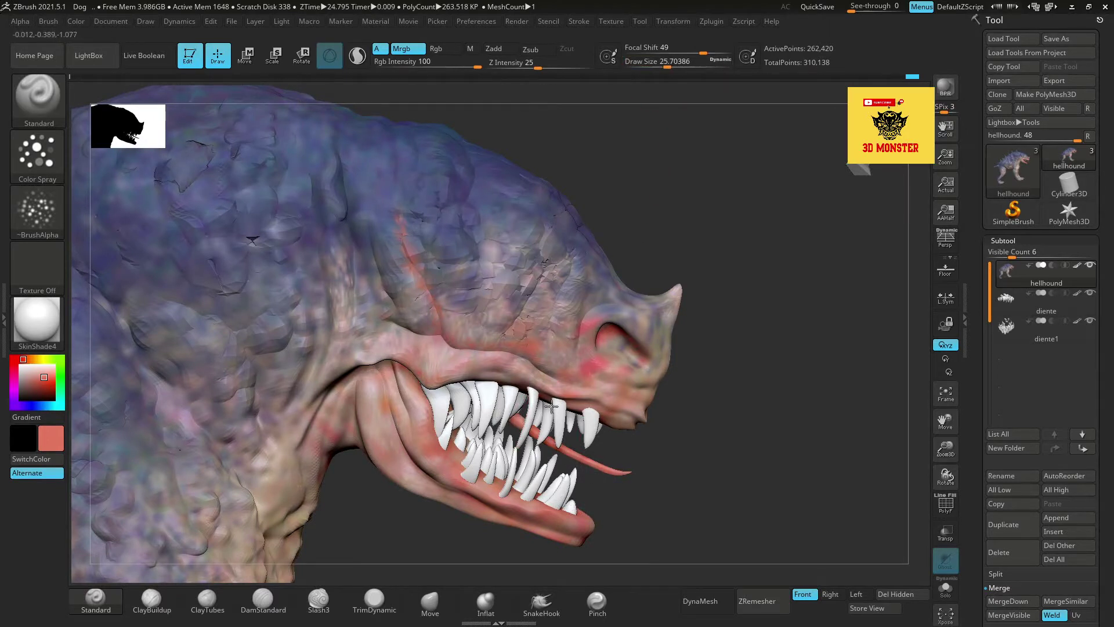
pyautogui.moveTo(316, 365); pyautogui.dragTo(298, 278)
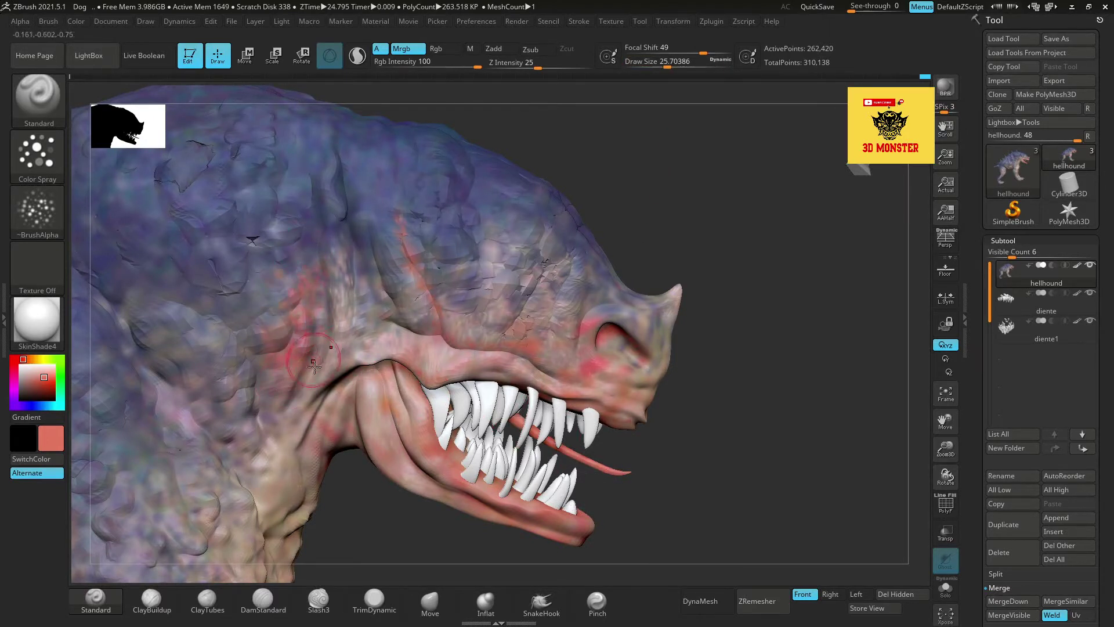
pyautogui.moveTo(360, 325); pyautogui.dragTo(377, 215)
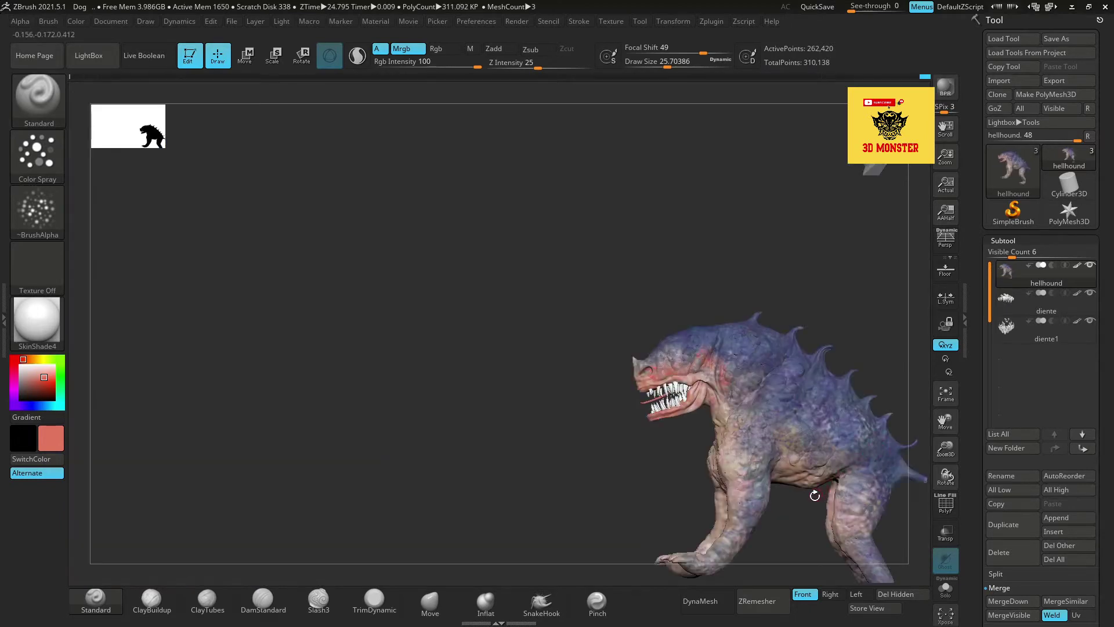
# Step: Streak salmon-red along the chest, belly and lower flank, turning from underside to side view
pyautogui.moveTo(812, 496)
pyautogui.mouseDown()
pyautogui.moveTo(870, 447)
pyautogui.moveTo(847, 451)
pyautogui.mouseUp()
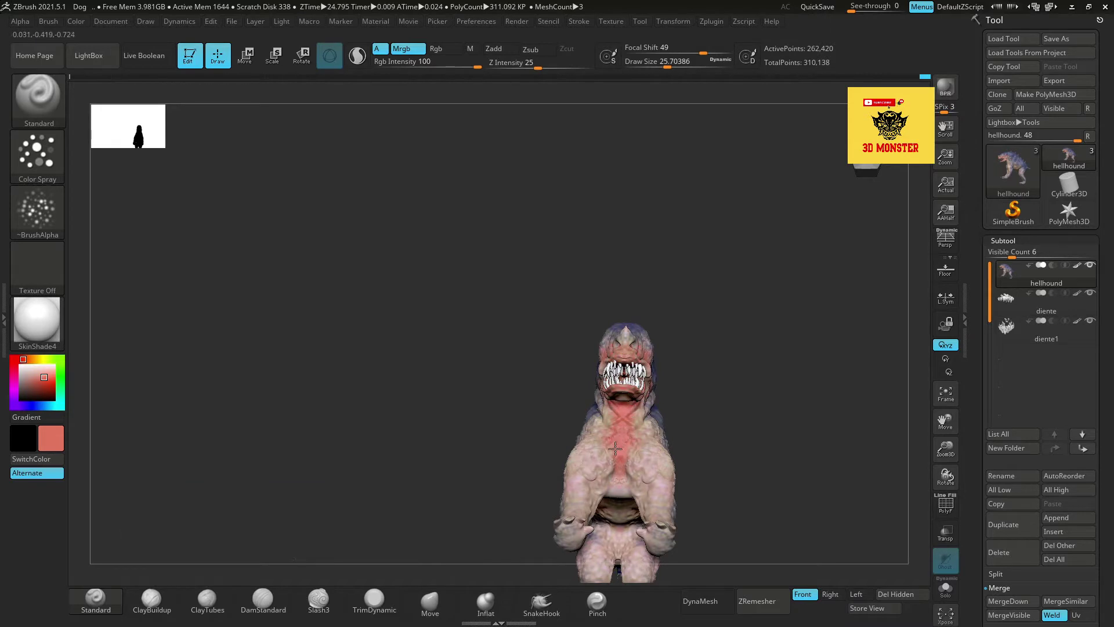
pyautogui.moveTo(696, 420)
pyautogui.mouseDown()
pyautogui.moveTo(719, 426)
pyautogui.moveTo(670, 424)
pyautogui.moveTo(658, 330)
pyautogui.moveTo(553, 473)
pyautogui.moveTo(603, 458)
pyautogui.moveTo(524, 492)
pyautogui.mouseUp()
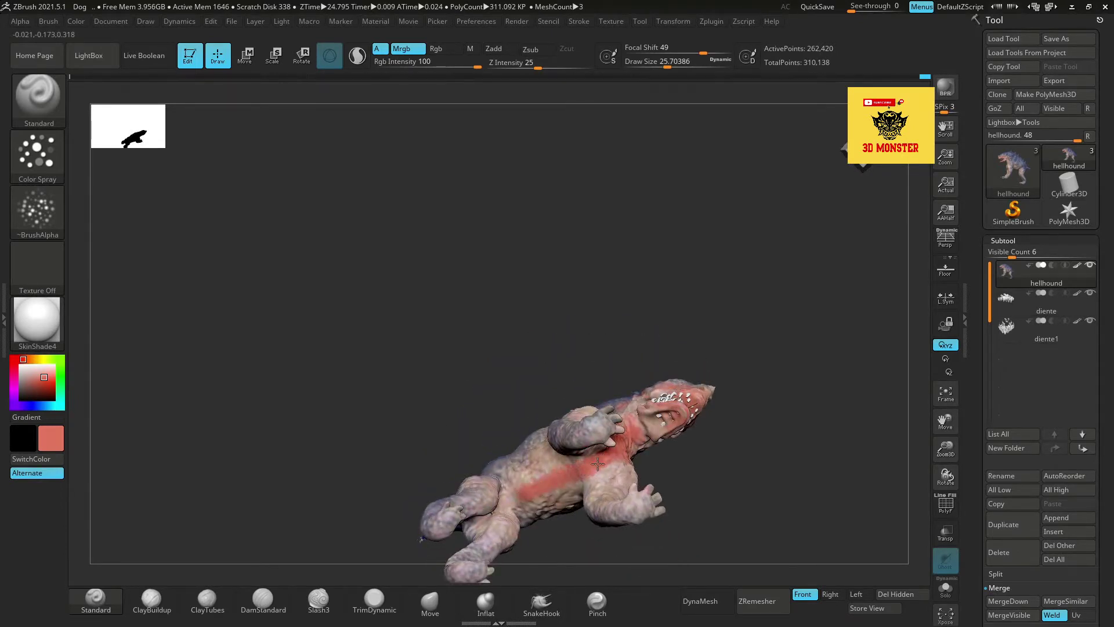
pyautogui.moveTo(616, 462)
pyautogui.mouseDown()
pyautogui.moveTo(634, 427)
pyautogui.moveTo(716, 428)
pyautogui.moveTo(714, 413)
pyautogui.moveTo(603, 405)
pyautogui.moveTo(548, 439)
pyautogui.mouseUp()
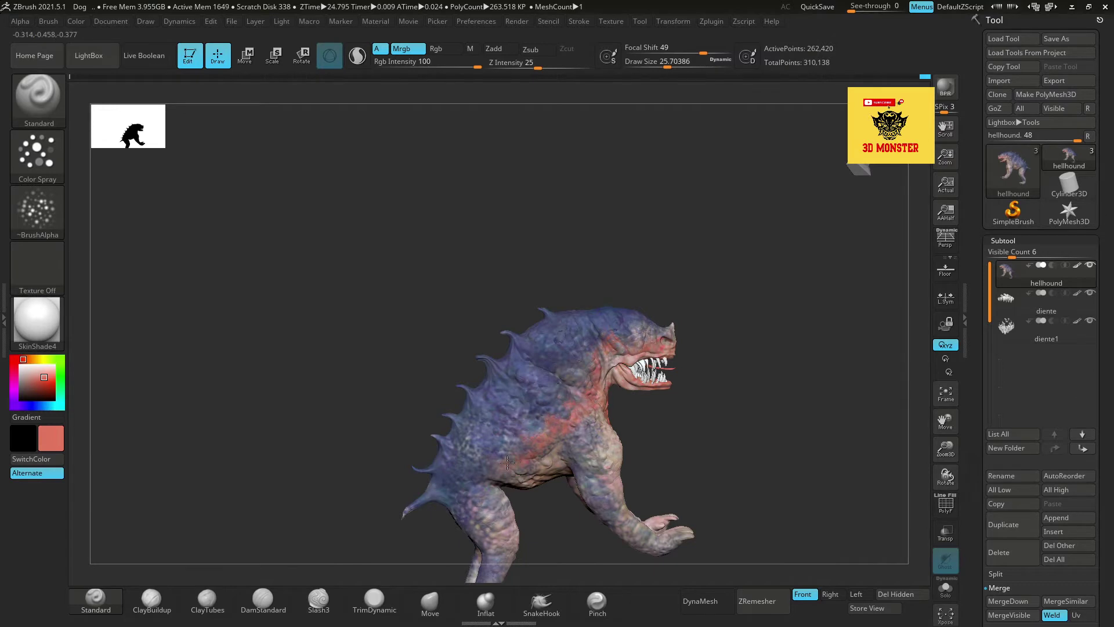
# Step: Set Draw Size to about 69 and tint the back spikes, tail tip, paws and flanks salmon red
pyautogui.moveTo(658, 445)
pyautogui.mouseDown()
pyautogui.moveTo(751, 373)
pyautogui.moveTo(583, 280)
pyautogui.mouseUp()
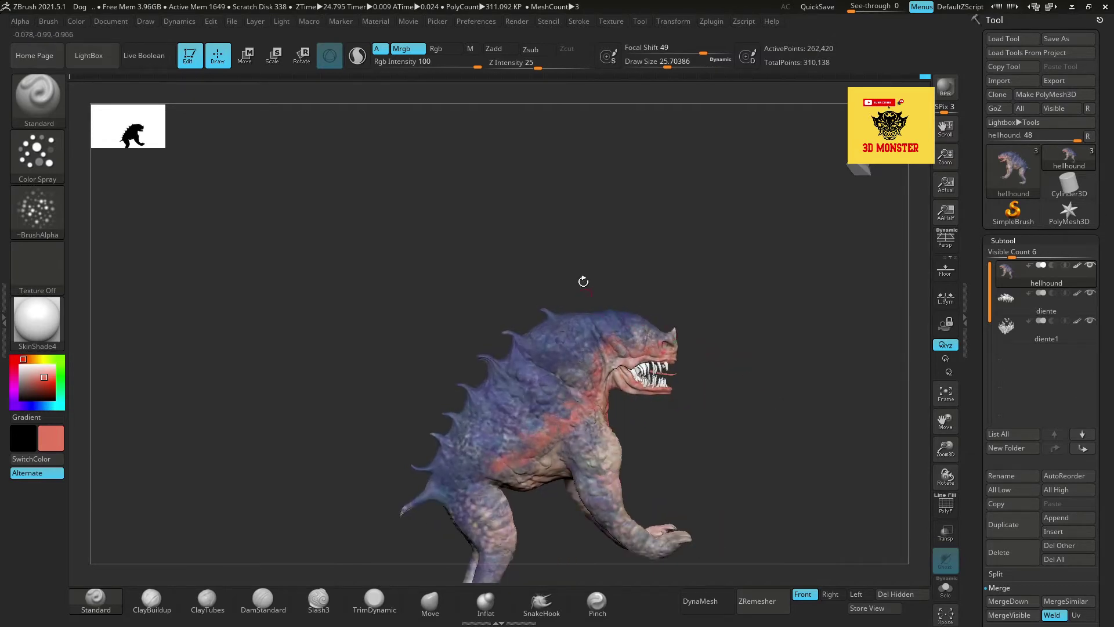
pyautogui.click(677, 68)
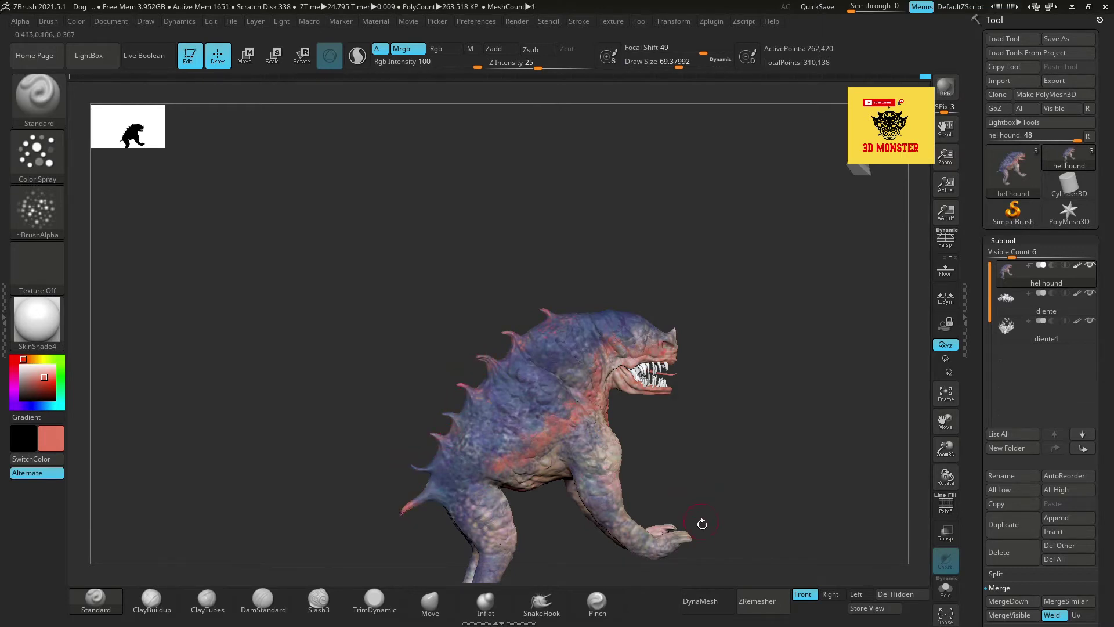
pyautogui.moveTo(705, 527); pyautogui.dragTo(766, 508)
pyautogui.moveTo(626, 557)
pyautogui.mouseDown()
pyautogui.moveTo(875, 463)
pyautogui.moveTo(828, 378)
pyautogui.moveTo(794, 361)
pyautogui.mouseUp()
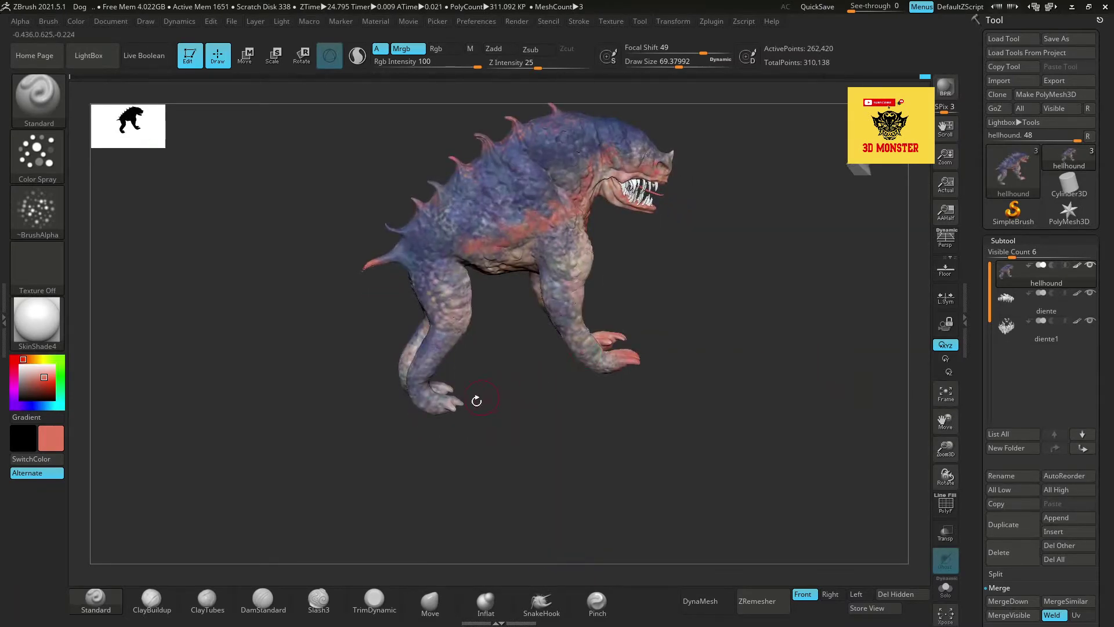
pyautogui.moveTo(477, 401)
pyautogui.mouseDown()
pyautogui.moveTo(446, 408)
pyautogui.moveTo(505, 361)
pyautogui.moveTo(582, 373)
pyautogui.mouseUp()
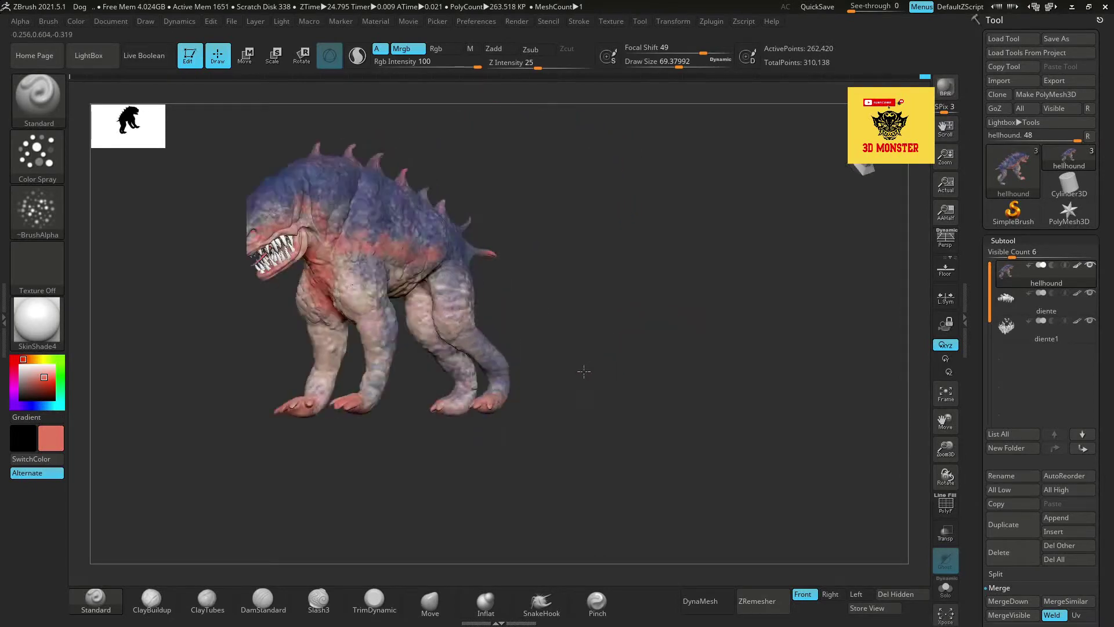
pyautogui.moveTo(945, 449); pyautogui.dragTo(945, 418)
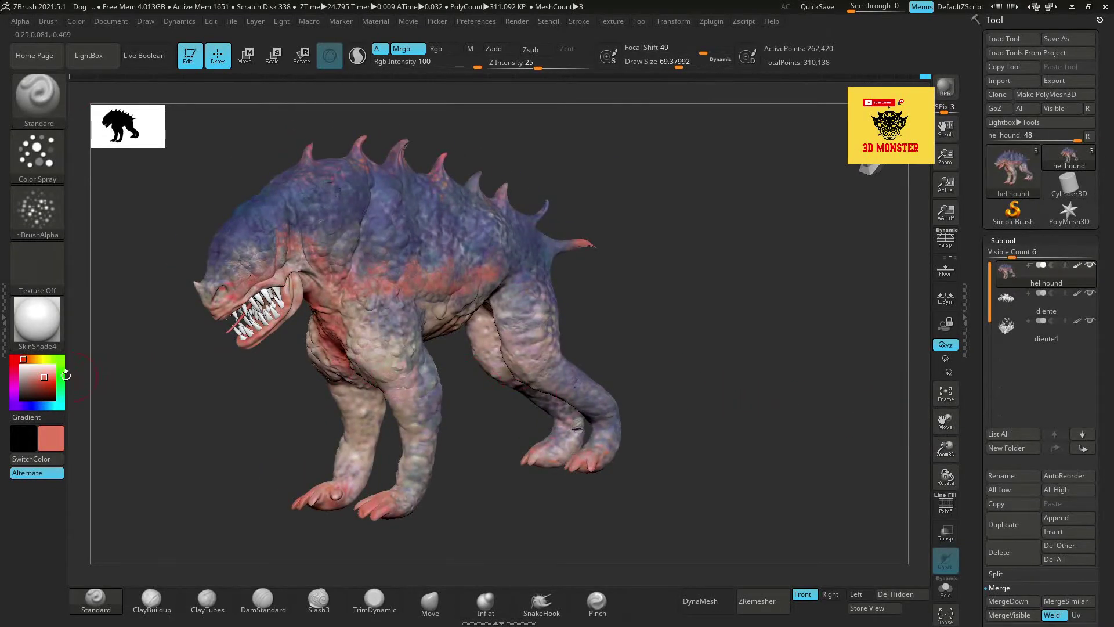
# Step: Sample the pale beige skin tone from the body and paint it over the chest
pyautogui.moveTo(66, 375); pyautogui.dragTo(387, 364)
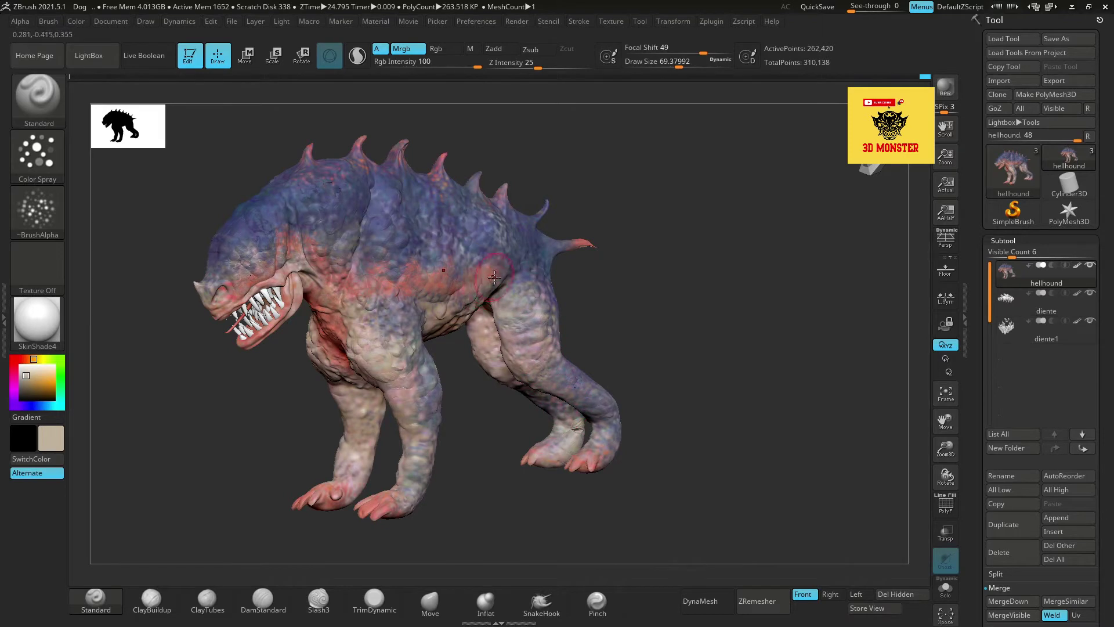
pyautogui.moveTo(400, 354); pyautogui.dragTo(347, 327)
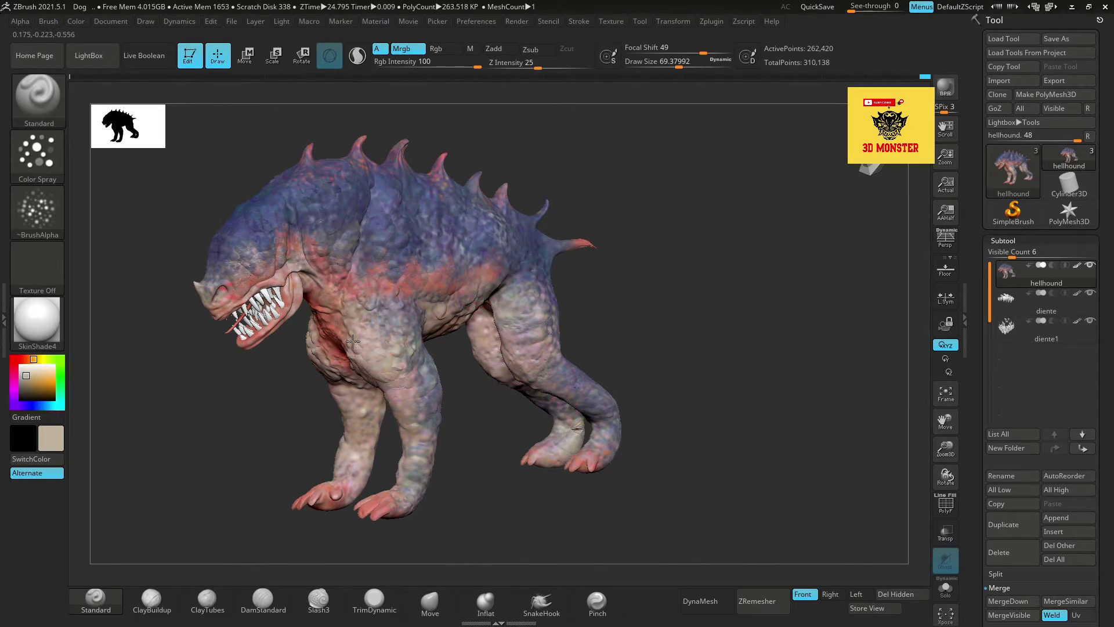
pyautogui.moveTo(400, 371); pyautogui.dragTo(487, 316, button='right')
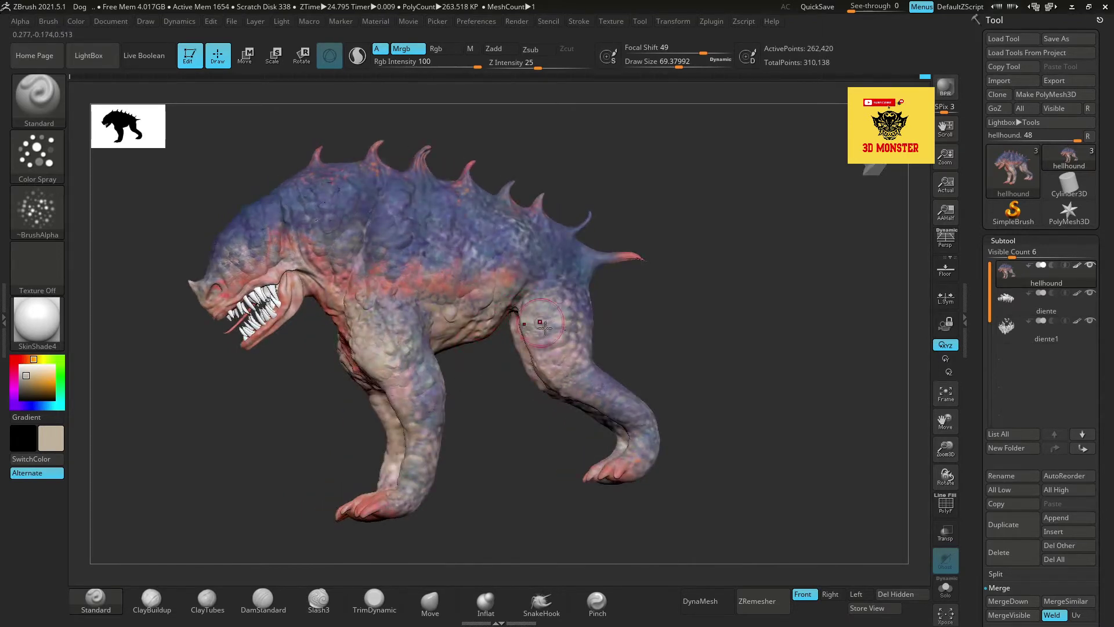
pyautogui.moveTo(429, 479)
pyautogui.mouseDown(button='right')
pyautogui.moveTo(480, 479)
pyautogui.moveTo(498, 440)
pyautogui.mouseUp(button='right')
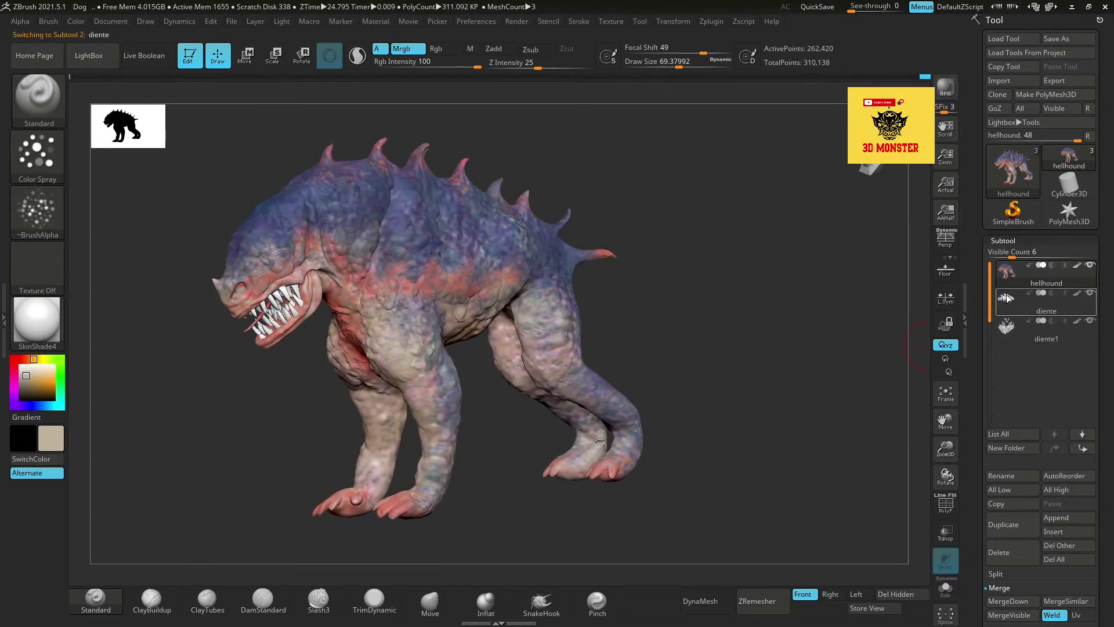
# Step: Pick an orange-gold colour and FillObject the upper diente teeth subtool
pyautogui.click(1007, 298)
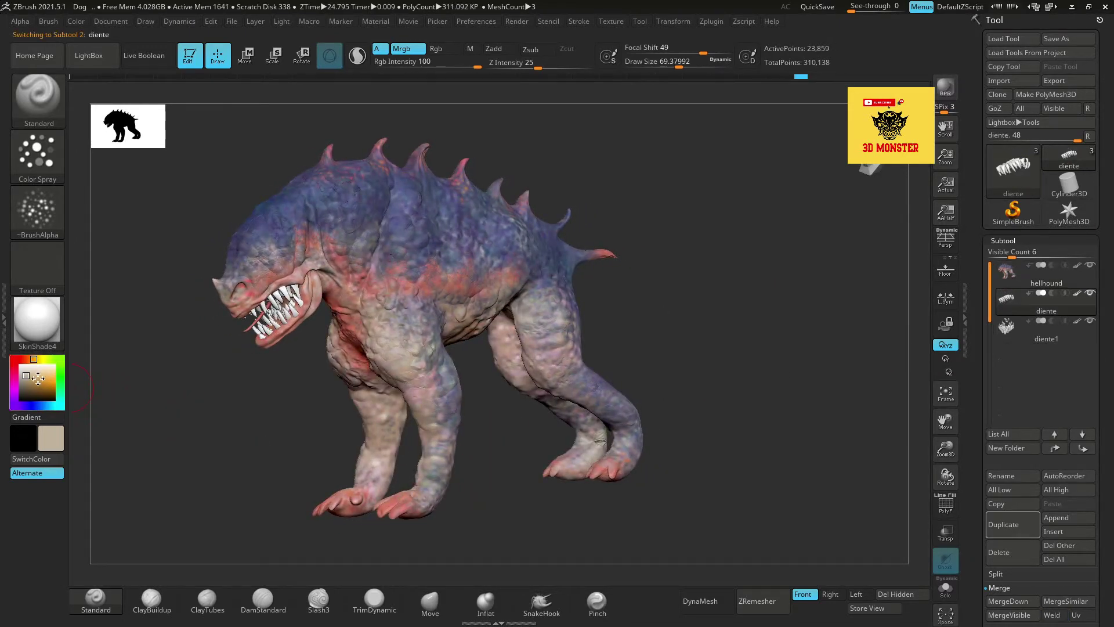
pyautogui.moveTo(36, 379); pyautogui.dragTo(39, 388)
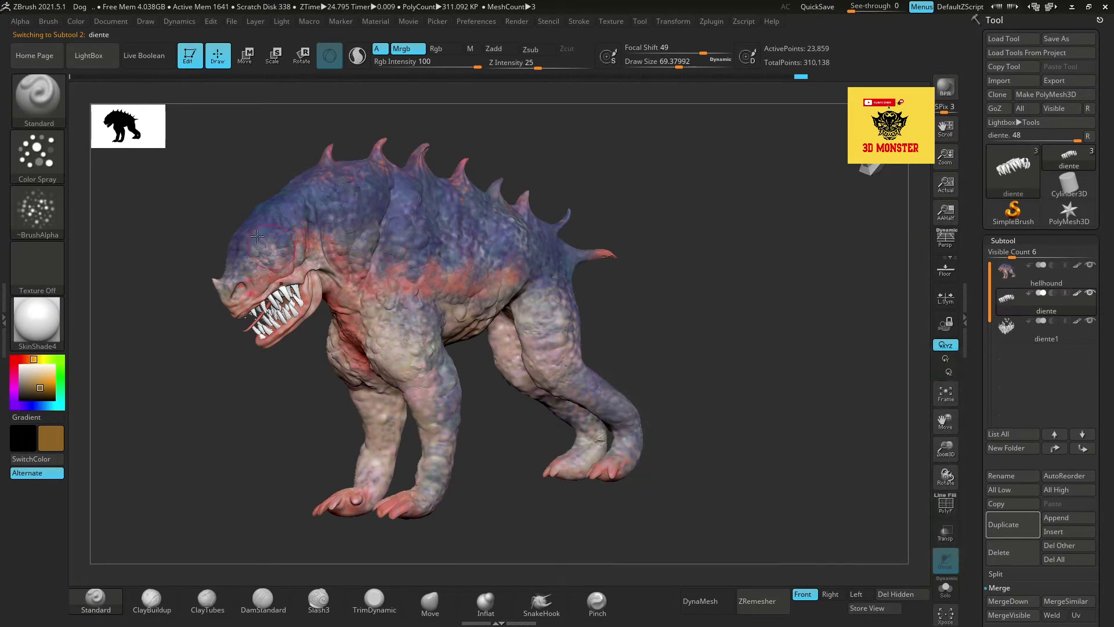
pyautogui.click(75, 22)
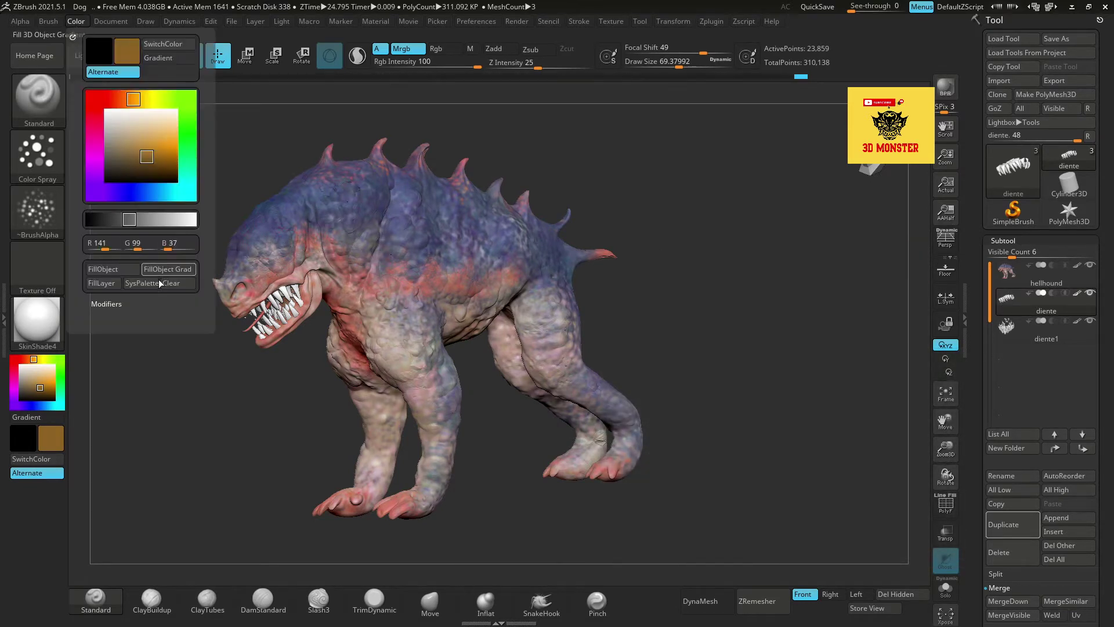
pyautogui.click(102, 269)
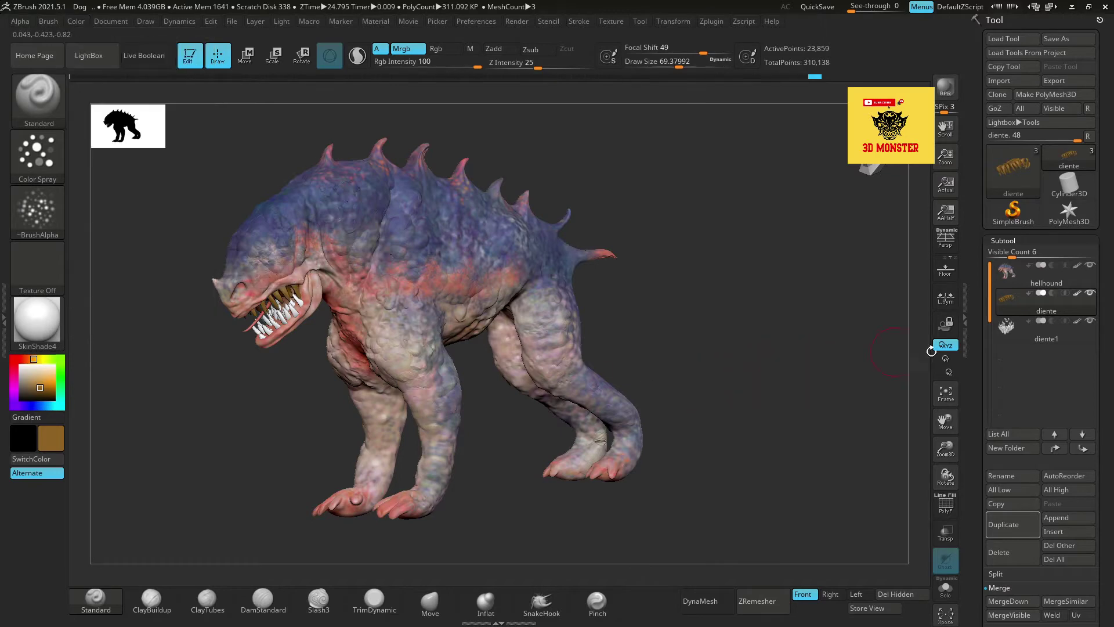
# Step: Fill the lower diente1 teeth with the same gold, then lighten the colour to pale tan
pyautogui.press('Down')
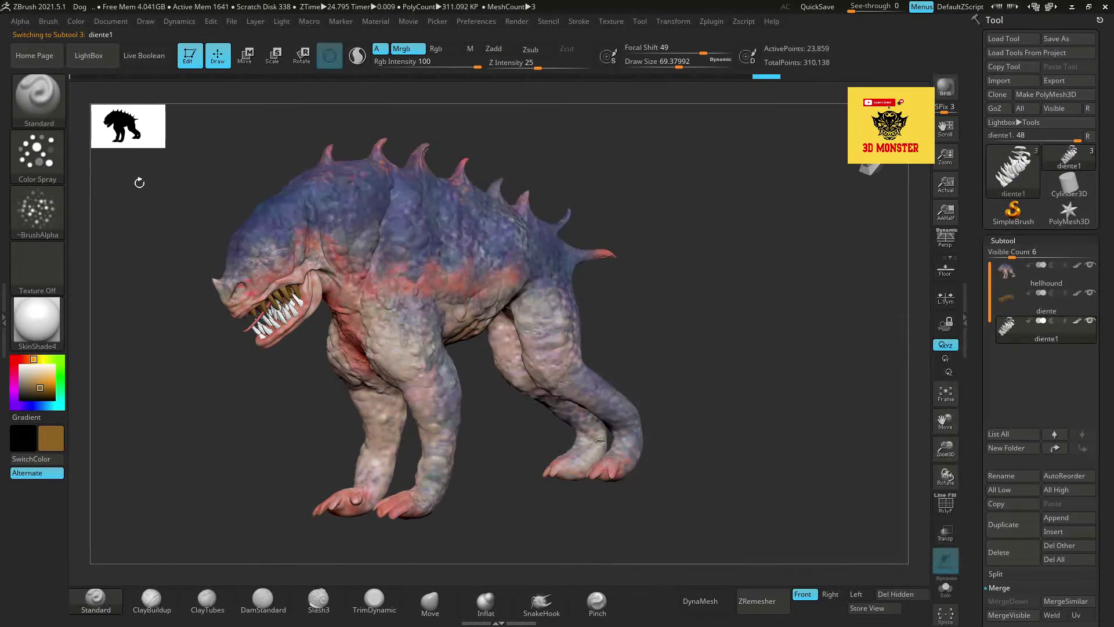
pyautogui.click(81, 23)
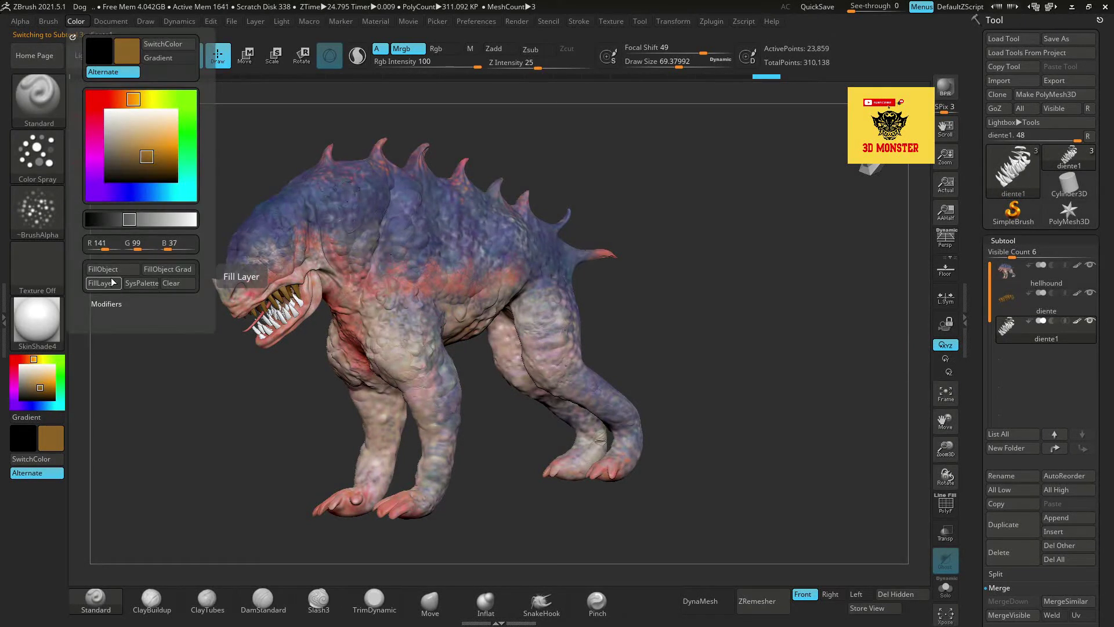
pyautogui.click(107, 270)
pyautogui.moveTo(236, 430); pyautogui.dragTo(194, 415)
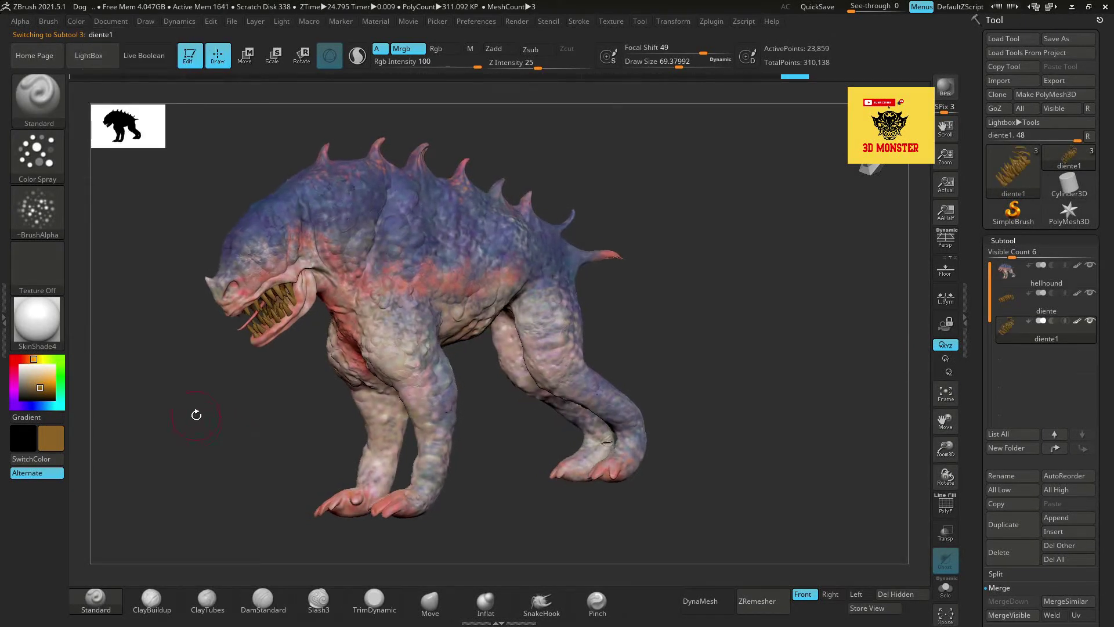
pyautogui.moveTo(43, 392); pyautogui.dragTo(35, 377)
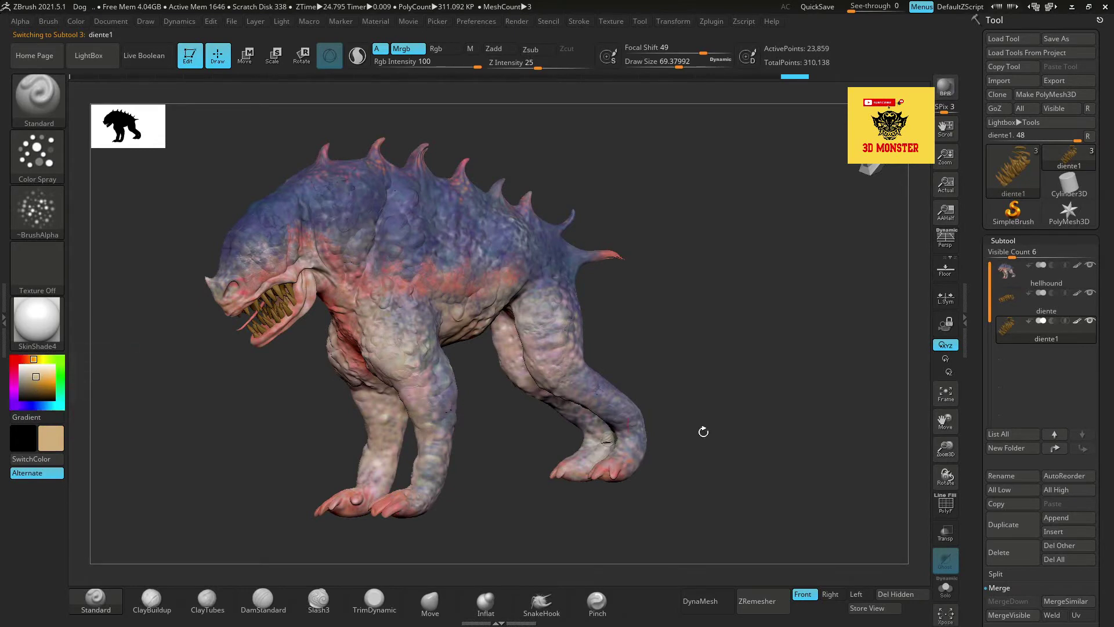
pyautogui.moveTo(834, 447); pyautogui.dragTo(854, 456)
pyautogui.moveTo(945, 448); pyautogui.dragTo(944, 464)
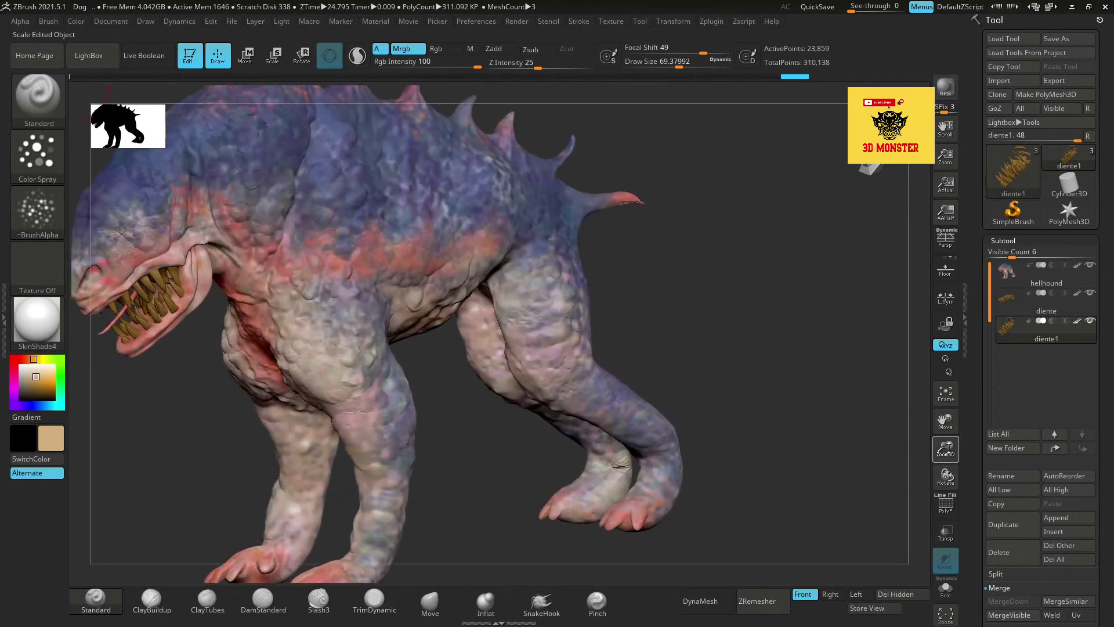
# Step: Reduce Draw Size to about 27, check the teeth around the head, and reselect the hellhound body subtool
pyautogui.moveTo(945, 420)
pyautogui.mouseDown()
pyautogui.moveTo(991, 434)
pyautogui.moveTo(984, 426)
pyautogui.mouseUp()
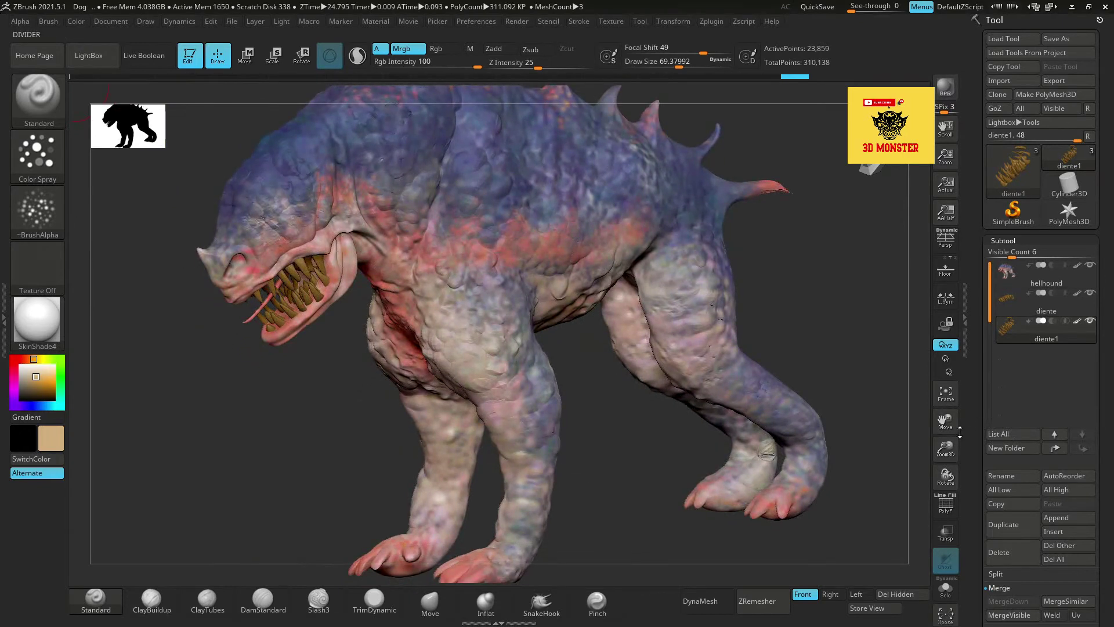
pyautogui.moveTo(679, 67); pyautogui.dragTo(667, 67)
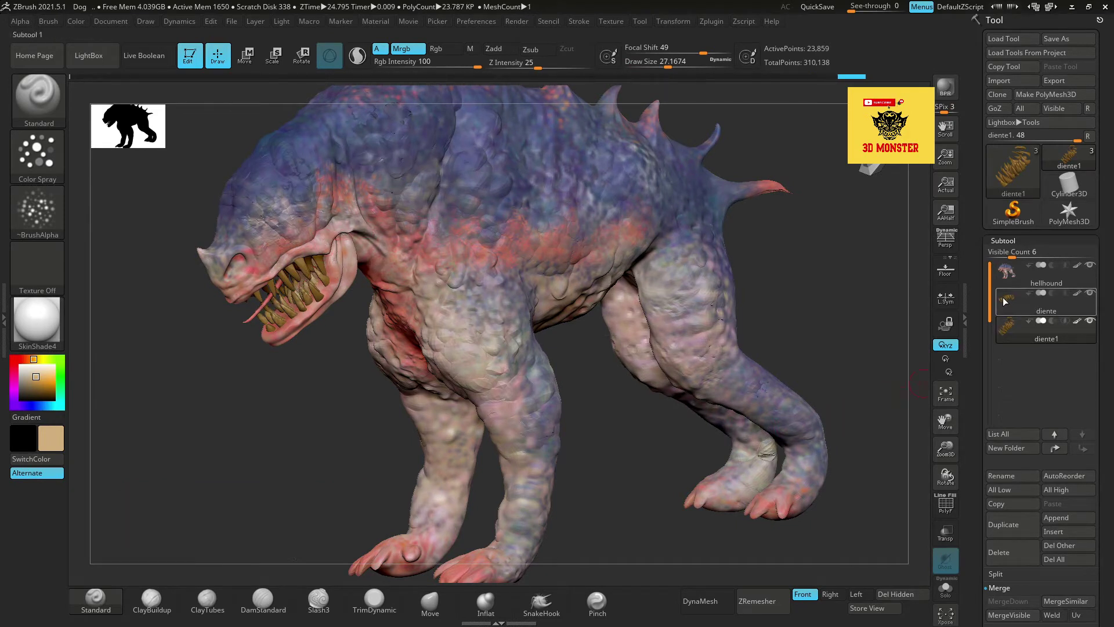
pyautogui.keyDown('alt'); pyautogui.click(278, 296); pyautogui.keyUp('alt')
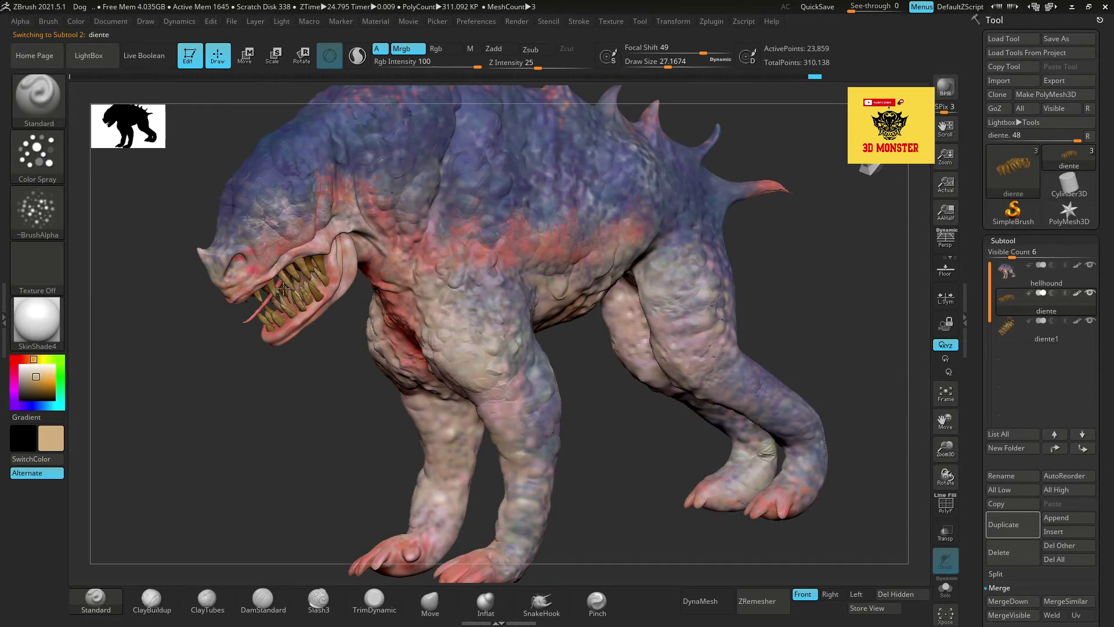
pyautogui.moveTo(254, 323); pyautogui.dragTo(332, 331)
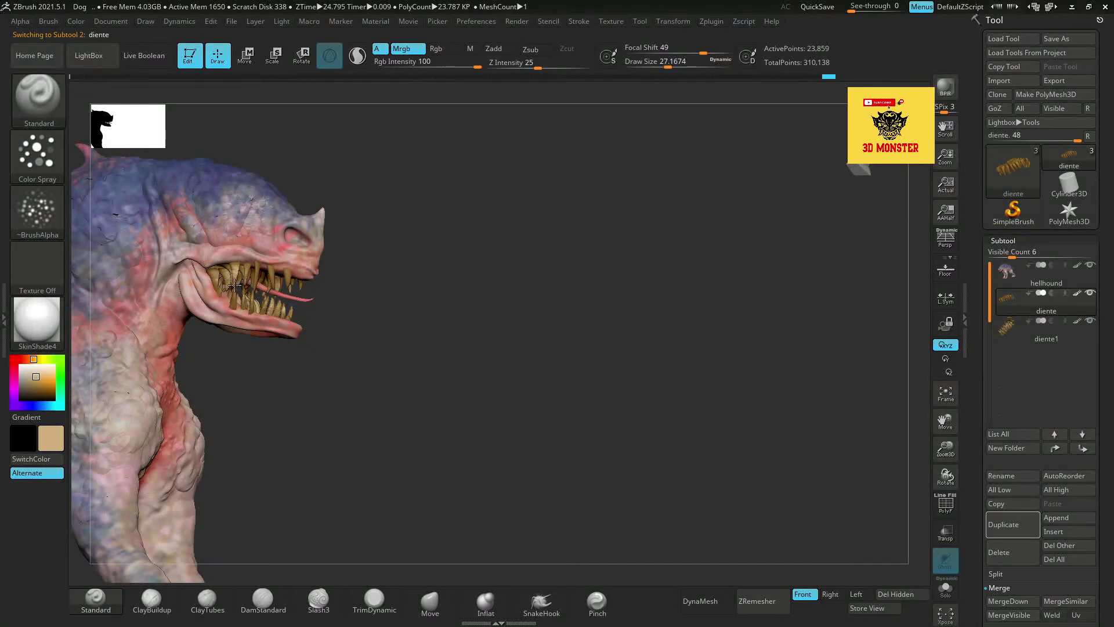
pyautogui.moveTo(335, 318); pyautogui.dragTo(258, 290)
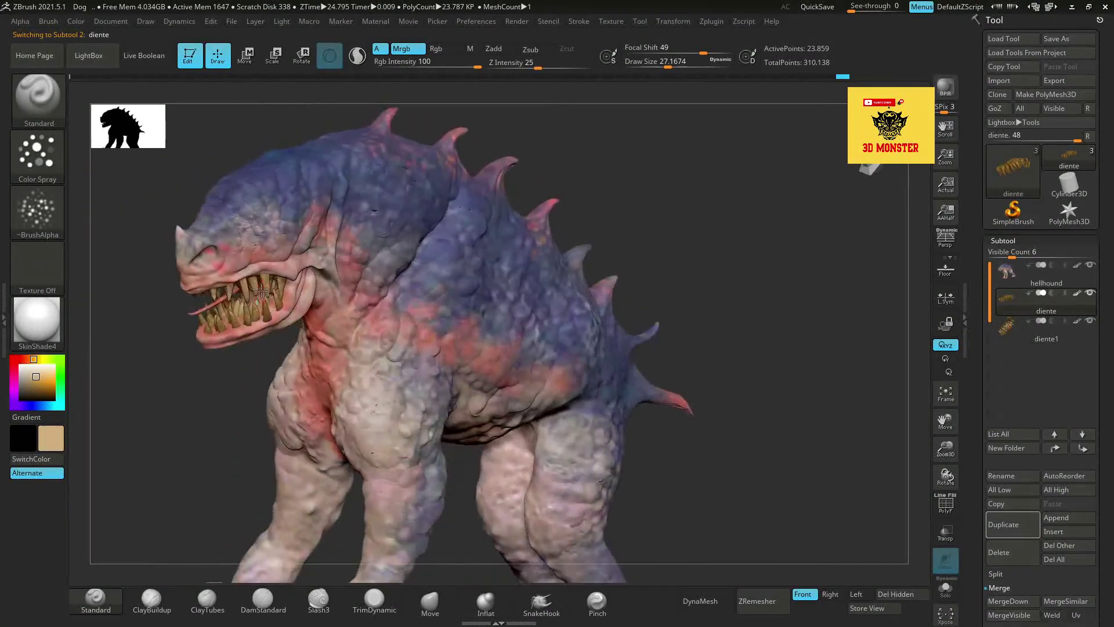
pyautogui.moveTo(736, 328)
pyautogui.mouseDown()
pyautogui.moveTo(765, 348)
pyautogui.moveTo(746, 330)
pyautogui.moveTo(716, 364)
pyautogui.moveTo(666, 356)
pyautogui.moveTo(803, 353)
pyautogui.moveTo(790, 424)
pyautogui.mouseUp()
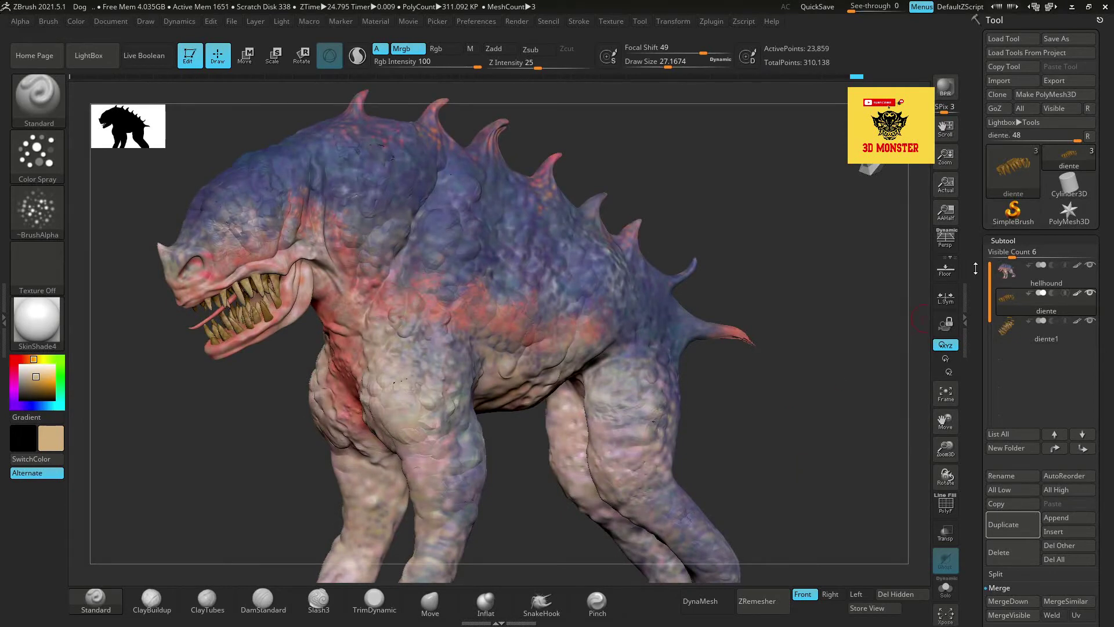
pyautogui.click(998, 273)
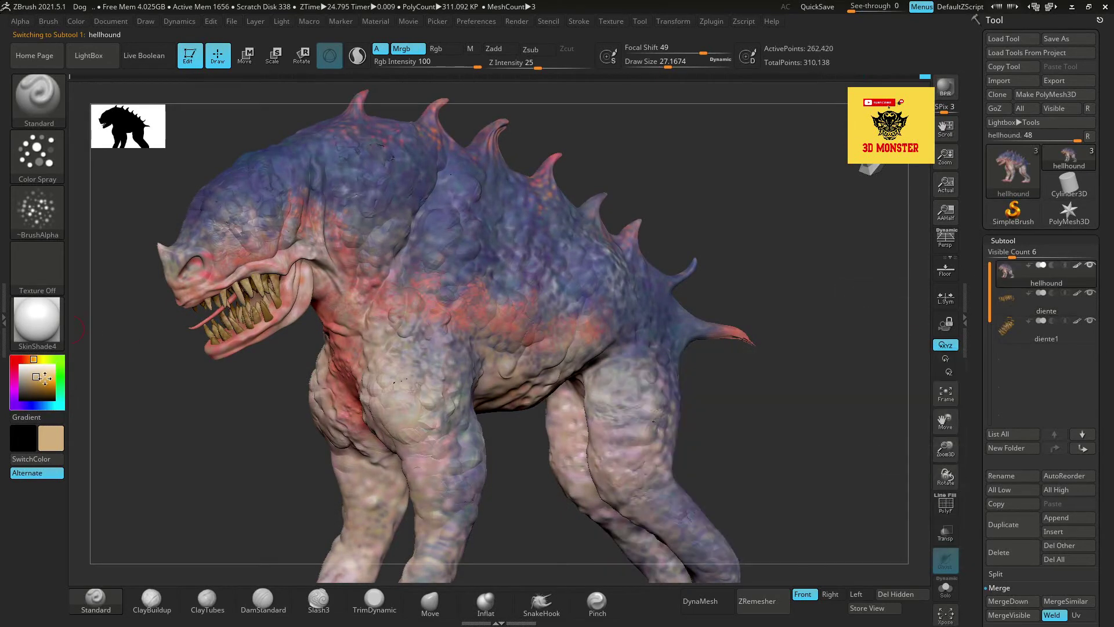
# Step: Sample the salmon pink from the lip, paint the back spikes, and set Draw Size to about 15
pyautogui.press('c')
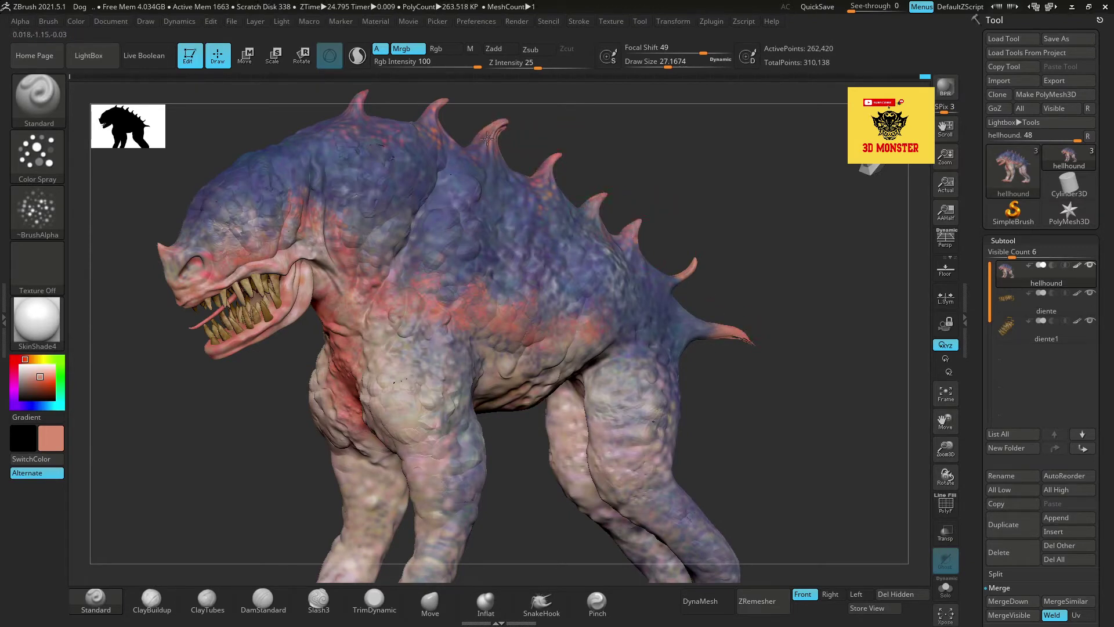
pyautogui.moveTo(487, 137); pyautogui.dragTo(491, 152)
pyautogui.moveTo(668, 65); pyautogui.dragTo(657, 64)
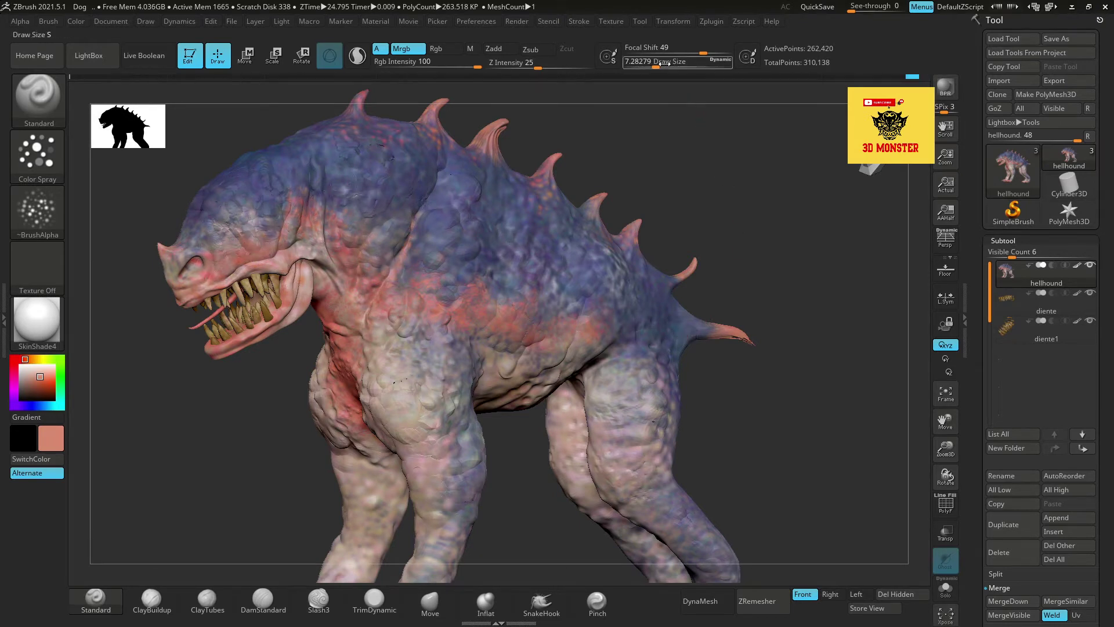
pyautogui.press('s')
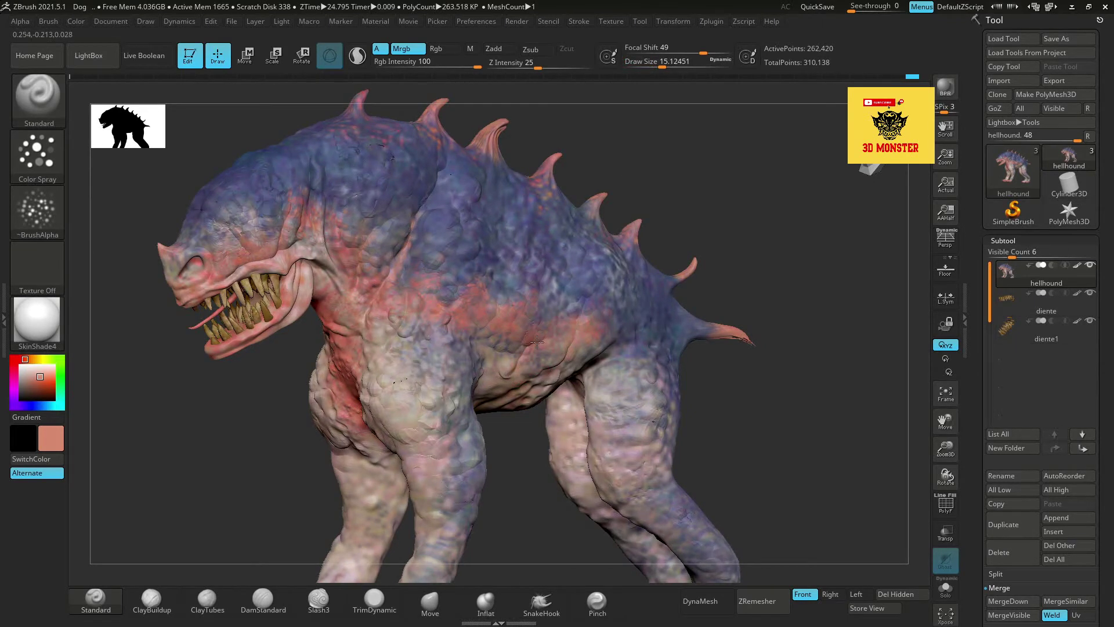
# Step: Spray slight colour variation over the flank and the leg
pyautogui.moveTo(534, 328); pyautogui.dragTo(490, 328)
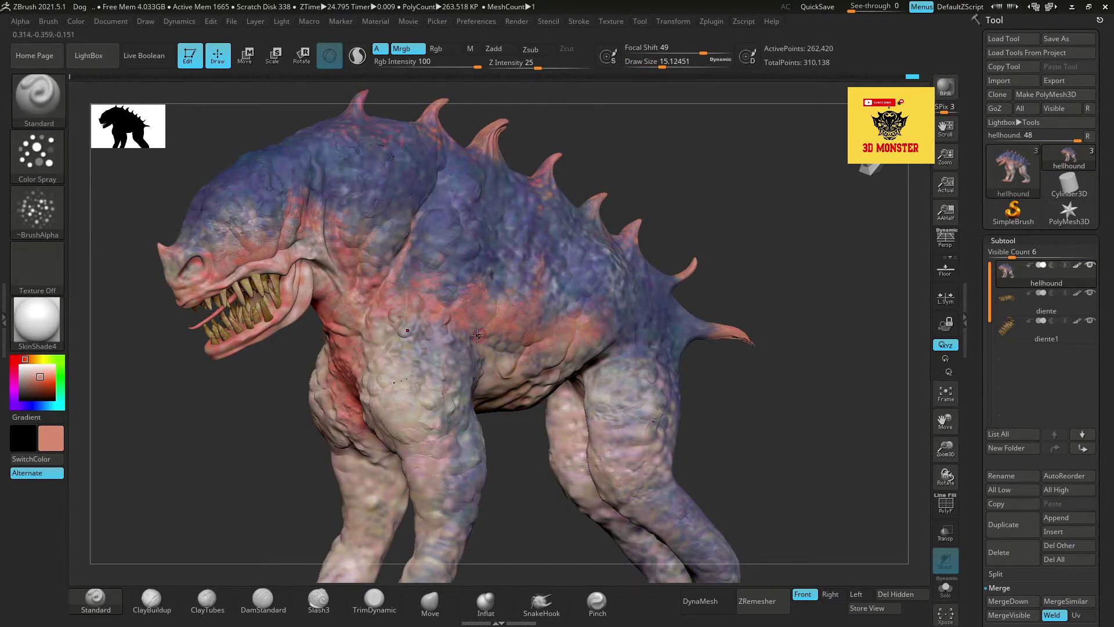
pyautogui.moveTo(449, 435); pyautogui.dragTo(455, 430)
pyautogui.moveTo(524, 461)
pyautogui.mouseDown()
pyautogui.moveTo(576, 405)
pyautogui.moveTo(566, 403)
pyautogui.mouseUp()
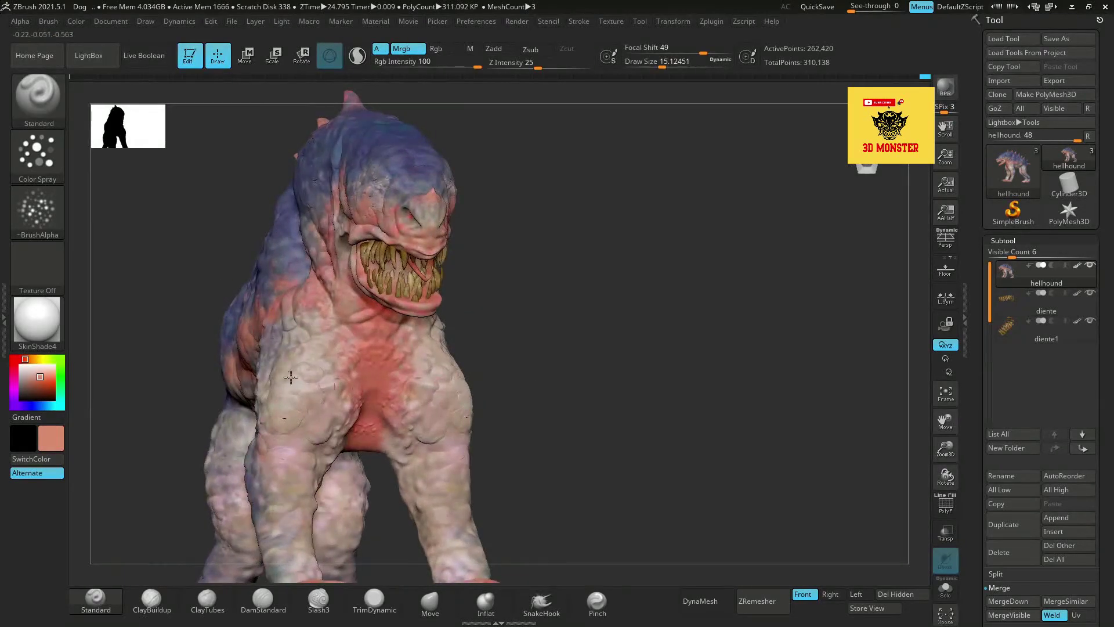
# Step: Pick dark brown and shade the chest and the throat below the jaw
pyautogui.moveTo(37, 378); pyautogui.dragTo(28, 391)
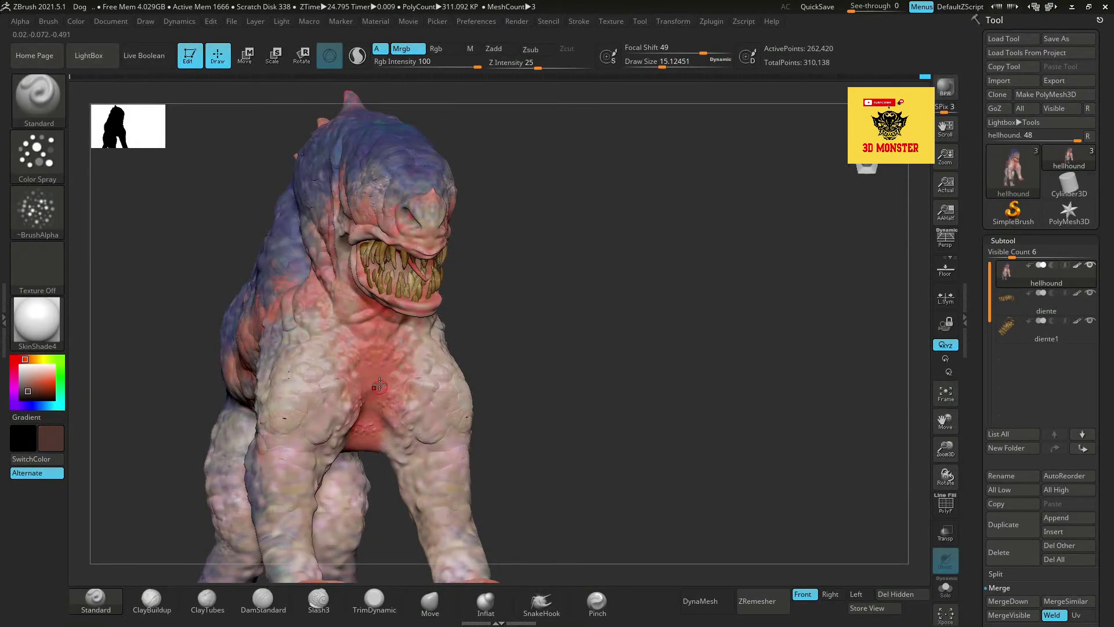
pyautogui.moveTo(383, 370)
pyautogui.mouseDown()
pyautogui.moveTo(376, 394)
pyautogui.moveTo(398, 354)
pyautogui.mouseUp()
pyautogui.moveTo(472, 331); pyautogui.dragTo(377, 326, button='right')
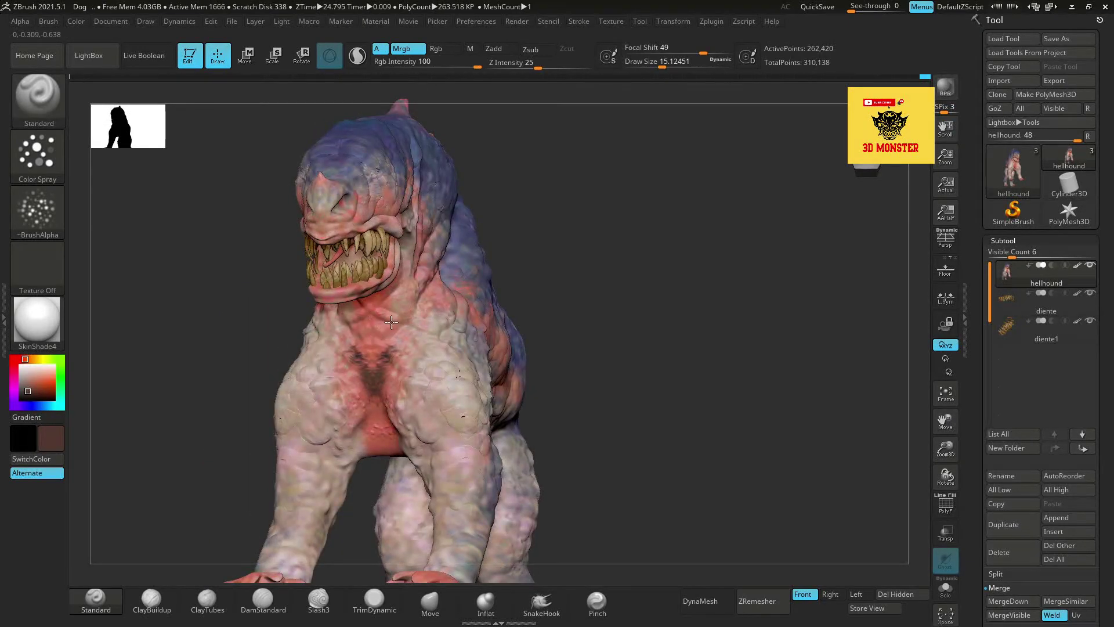
pyautogui.moveTo(391, 322); pyautogui.dragTo(379, 311)
pyautogui.moveTo(483, 289); pyautogui.dragTo(407, 307, button='right')
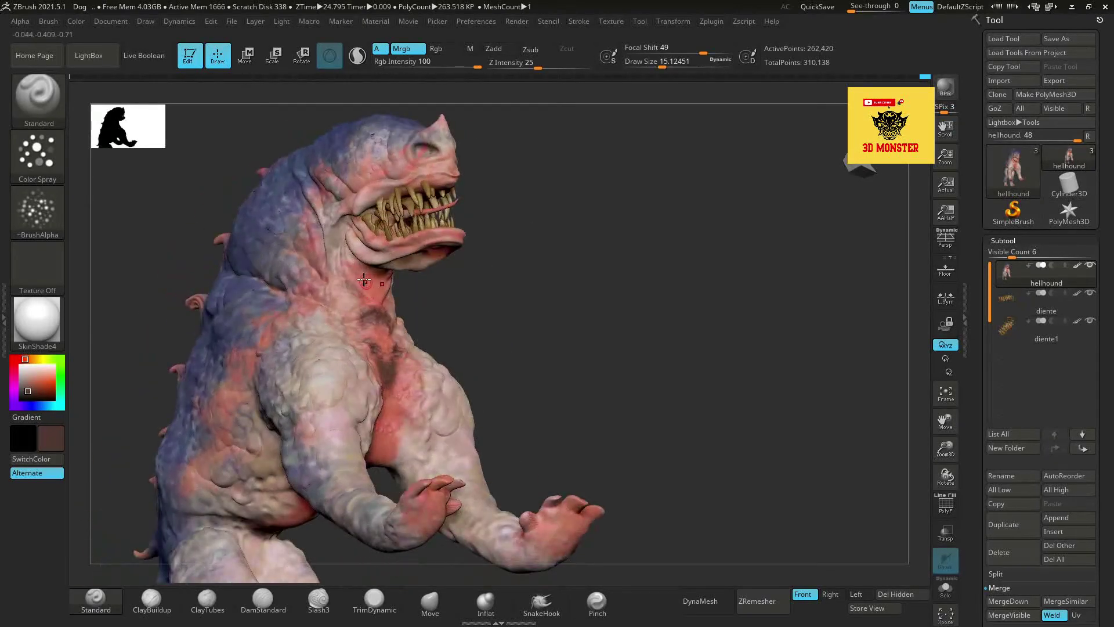
# Step: Add short dark strokes on the chest and darken the jaw corner and cheek line
pyautogui.moveTo(388, 394); pyautogui.dragTo(400, 436)
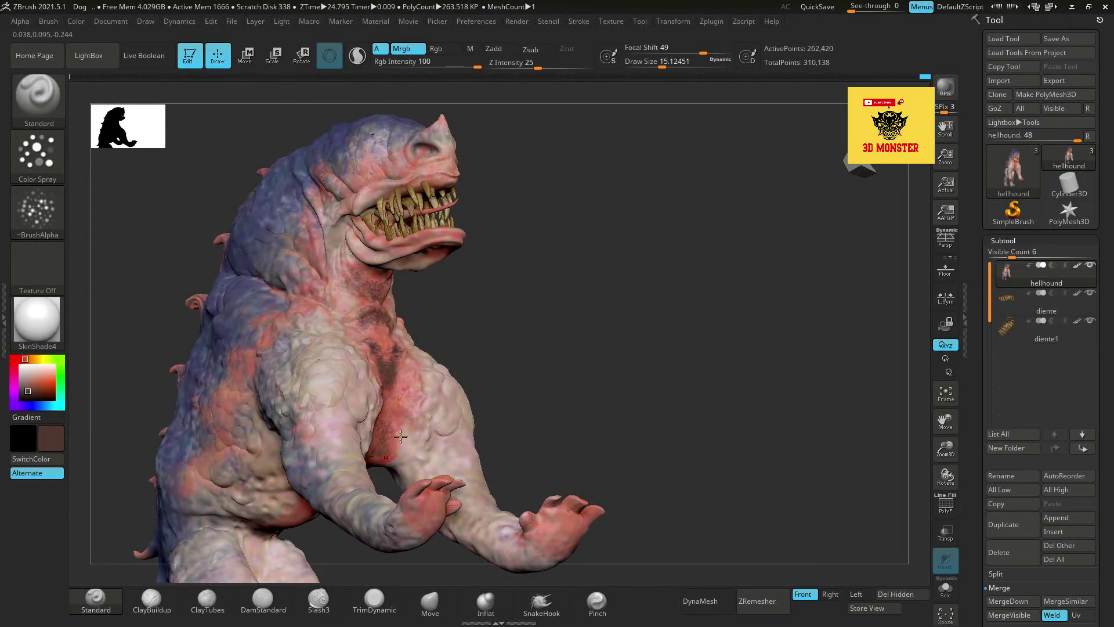
pyautogui.moveTo(401, 436); pyautogui.dragTo(315, 236, button='right')
pyautogui.moveTo(315, 235)
pyautogui.mouseDown()
pyautogui.moveTo(299, 265)
pyautogui.moveTo(320, 233)
pyautogui.mouseUp()
pyautogui.moveTo(701, 309)
pyautogui.mouseDown(button='right')
pyautogui.moveTo(687, 325)
pyautogui.moveTo(699, 323)
pyautogui.mouseUp(button='right')
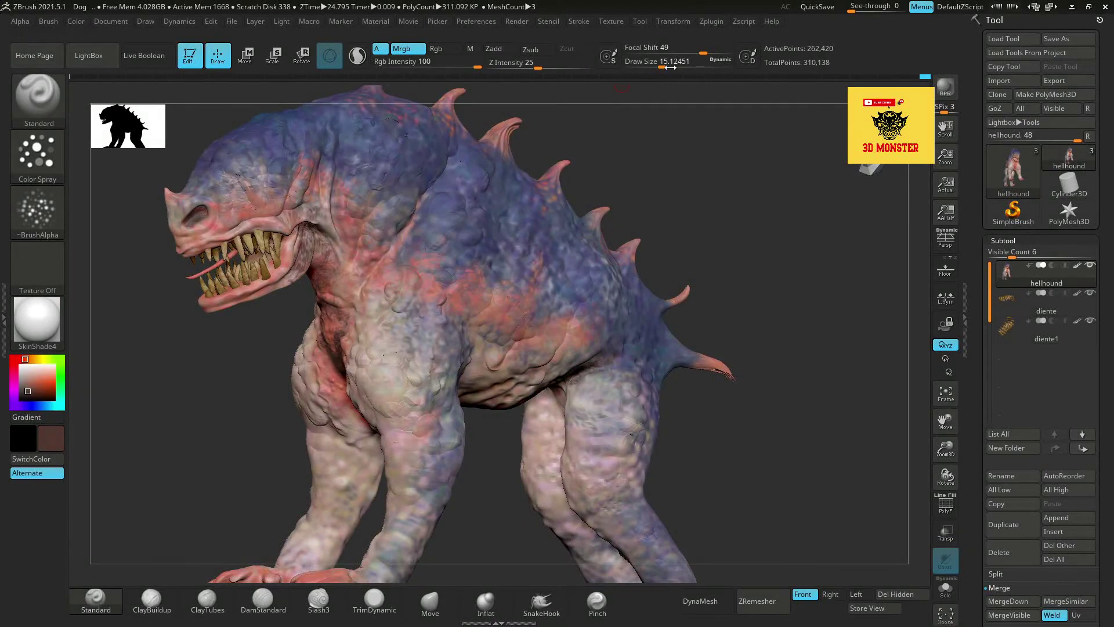
# Step: Enlarge the brush to about 72, reframe the hellhound, and sample its light peach skin as secondary colour
pyautogui.press(']')
pyautogui.press(']')
pyautogui.press(']')
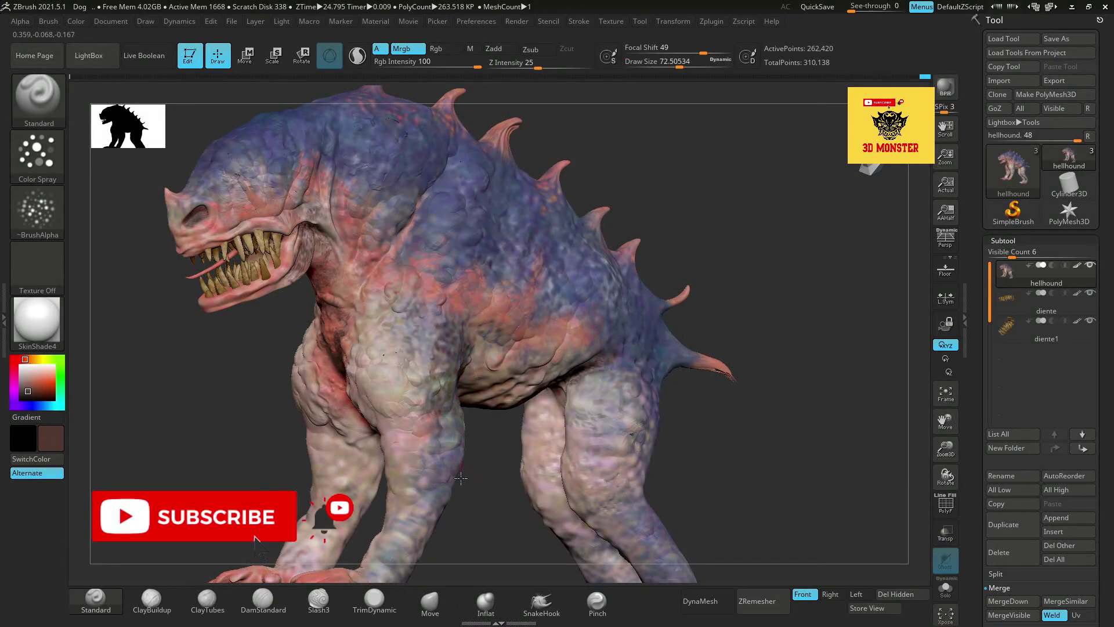
pyautogui.moveTo(721, 402); pyautogui.dragTo(771, 420, button='right')
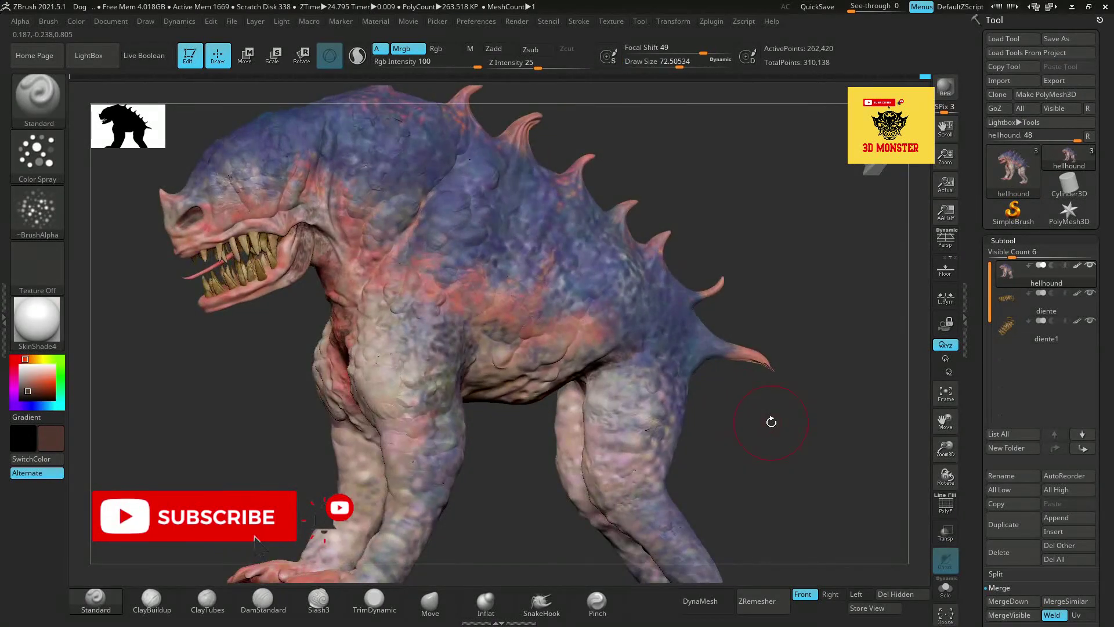
pyautogui.moveTo(946, 455)
pyautogui.mouseDown()
pyautogui.moveTo(799, 435)
pyautogui.moveTo(686, 463)
pyautogui.moveTo(709, 466)
pyautogui.moveTo(677, 438)
pyautogui.moveTo(690, 410)
pyautogui.mouseUp()
pyautogui.moveTo(945, 451)
pyautogui.mouseDown()
pyautogui.moveTo(833, 462)
pyautogui.moveTo(790, 435)
pyautogui.mouseUp()
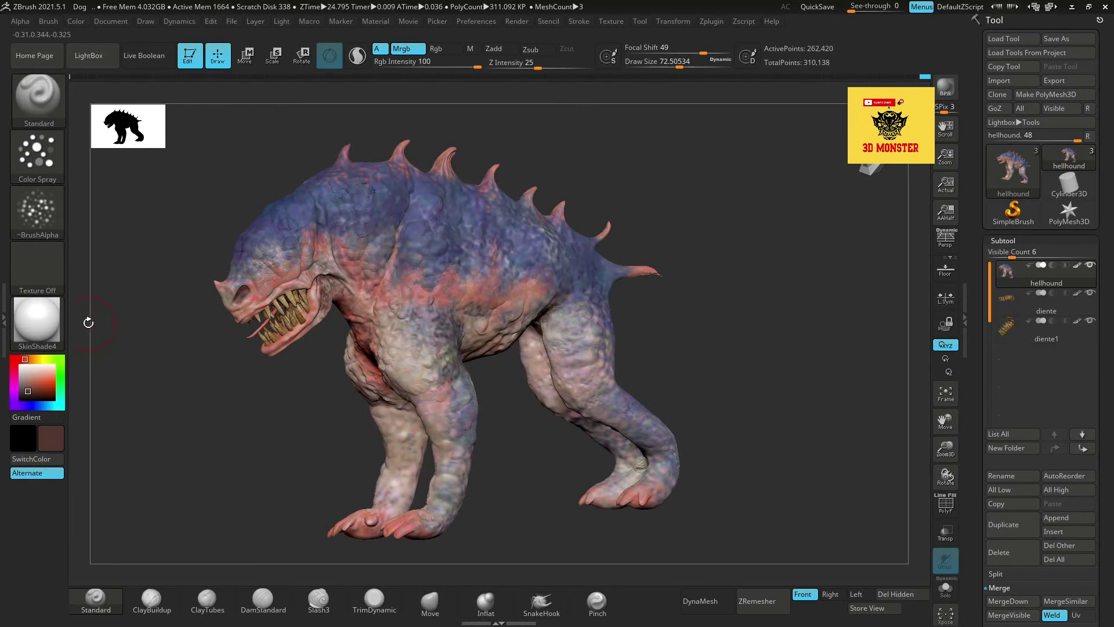
pyautogui.moveTo(32, 374)
pyautogui.mouseDown()
pyautogui.moveTo(407, 373)
pyautogui.moveTo(349, 299)
pyautogui.moveTo(433, 286)
pyautogui.moveTo(419, 332)
pyautogui.moveTo(297, 253)
pyautogui.moveTo(555, 332)
pyautogui.mouseUp()
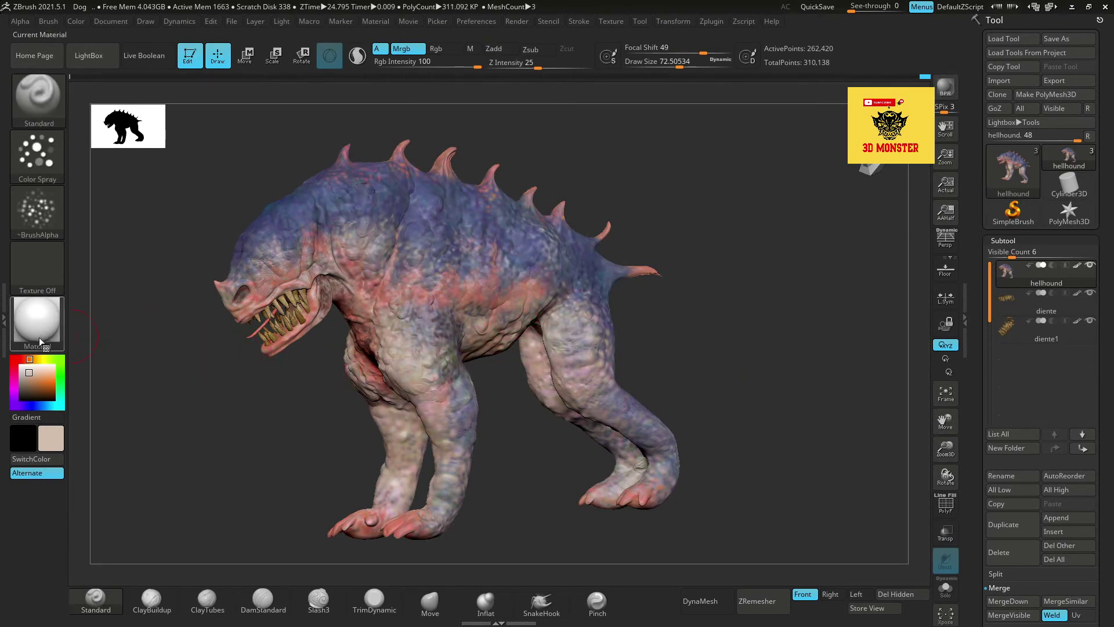
# Step: Sample the back's purple-blue with C and speckle the hind leg with it
pyautogui.press('c')
pyautogui.press('c')
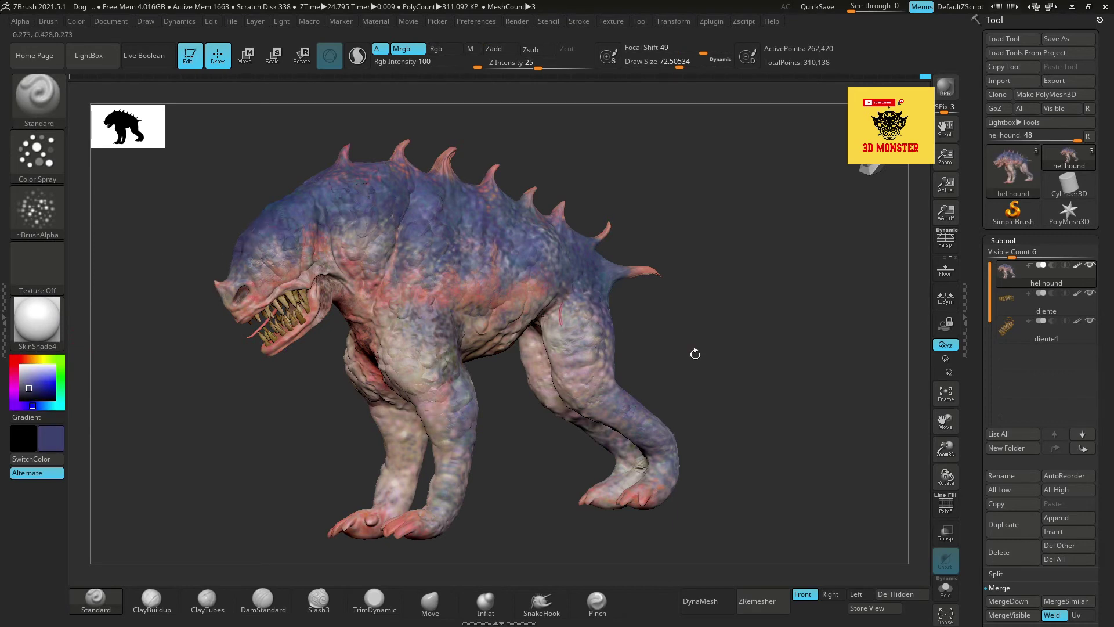
pyautogui.press('[')
pyautogui.press('[')
pyautogui.press('[')
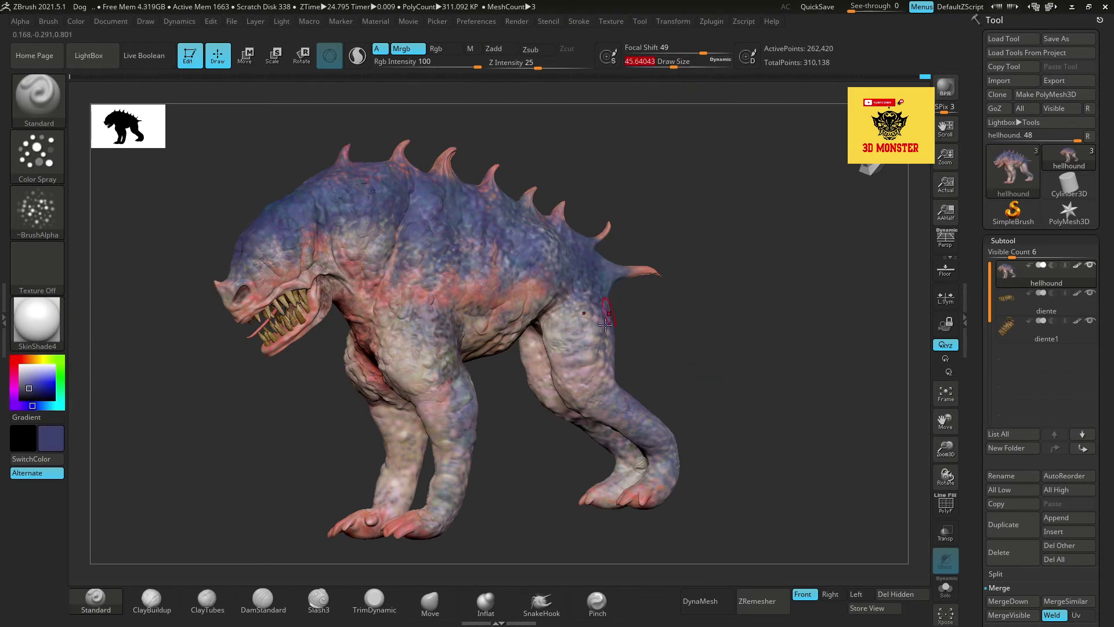
pyautogui.press(']')
pyautogui.press(']')
pyautogui.press(']')
pyautogui.moveTo(603, 313); pyautogui.dragTo(551, 371)
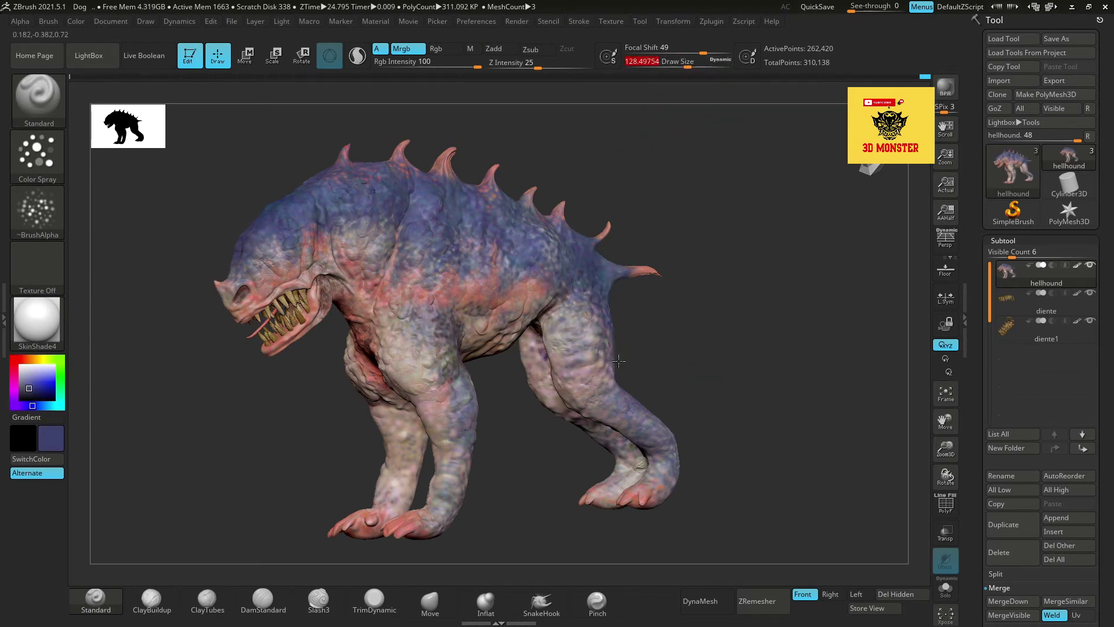
# Step: With a smaller brush, add darker purple-blue strokes to the hind leg and down the front leg
pyautogui.press('[')
pyautogui.press('[')
pyautogui.press('[')
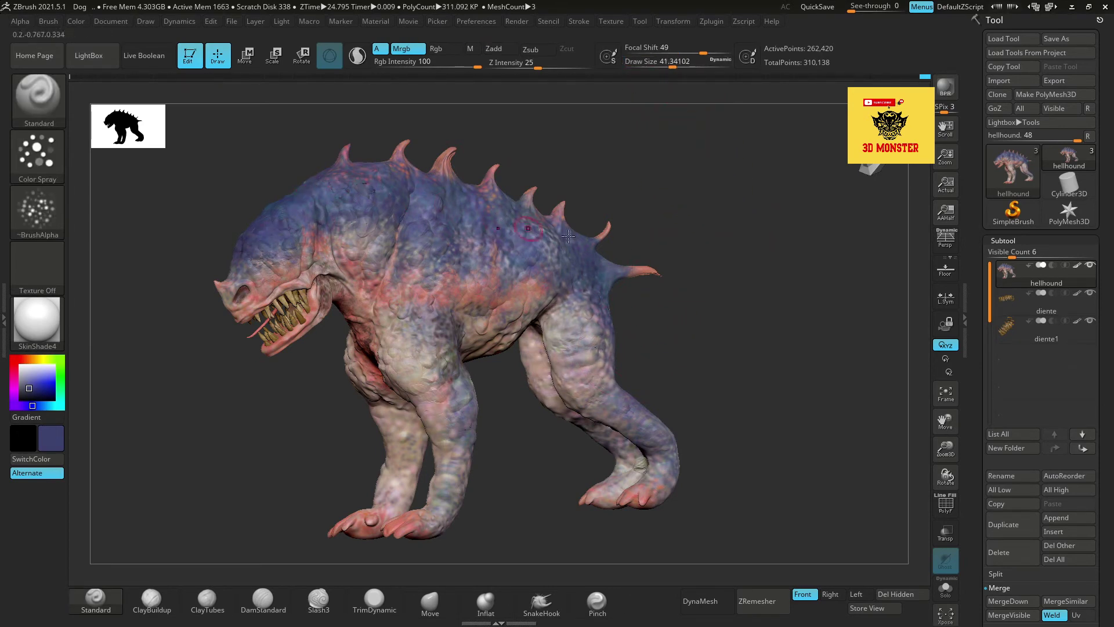
pyautogui.moveTo(568, 235); pyautogui.dragTo(624, 316, button='right')
pyautogui.moveTo(623, 317)
pyautogui.mouseDown()
pyautogui.moveTo(625, 358)
pyautogui.moveTo(696, 440)
pyautogui.mouseUp()
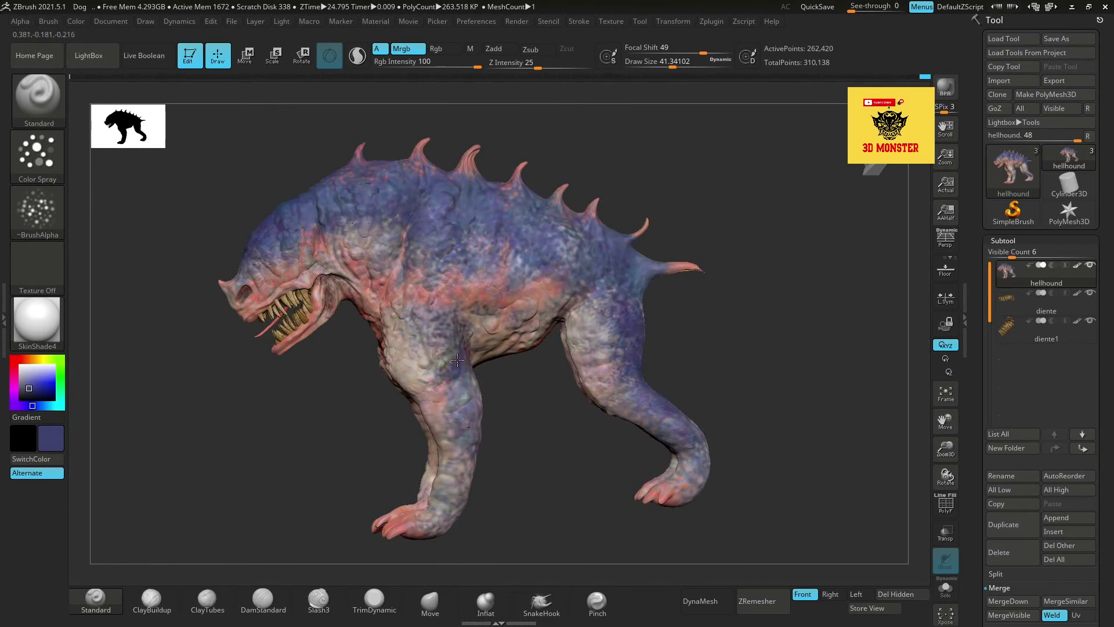
pyautogui.moveTo(457, 359); pyautogui.dragTo(449, 522)
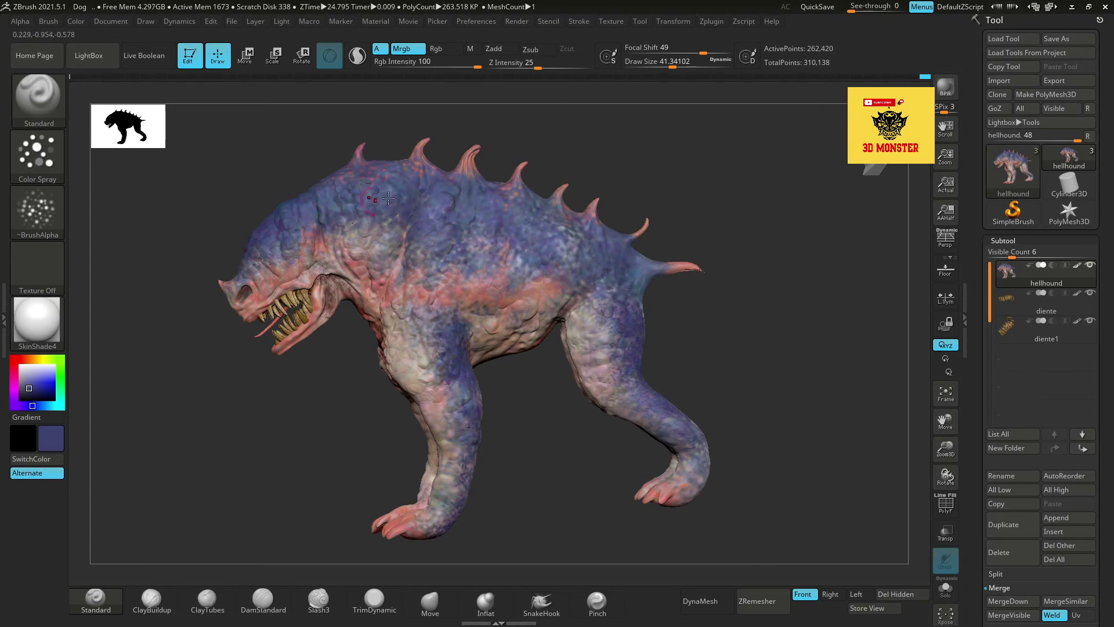
# Step: Orbit around the hellhound to review the painted legs from behind and front three-quarter
pyautogui.press('ctrl')
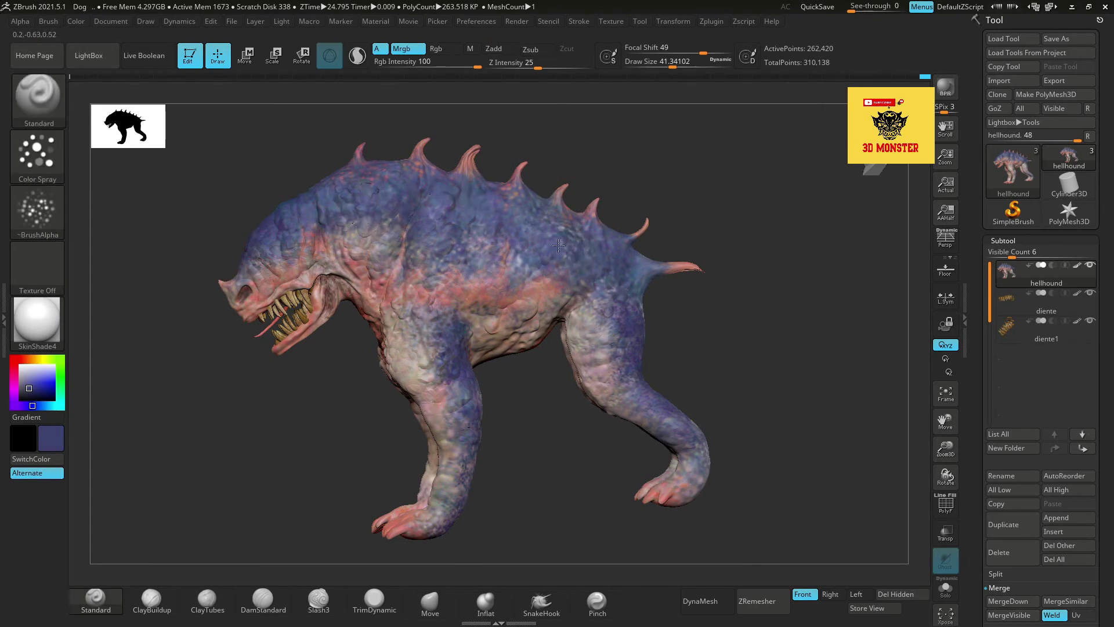
pyautogui.moveTo(656, 285)
pyautogui.mouseDown()
pyautogui.moveTo(736, 291)
pyautogui.moveTo(667, 314)
pyautogui.moveTo(690, 308)
pyautogui.mouseUp()
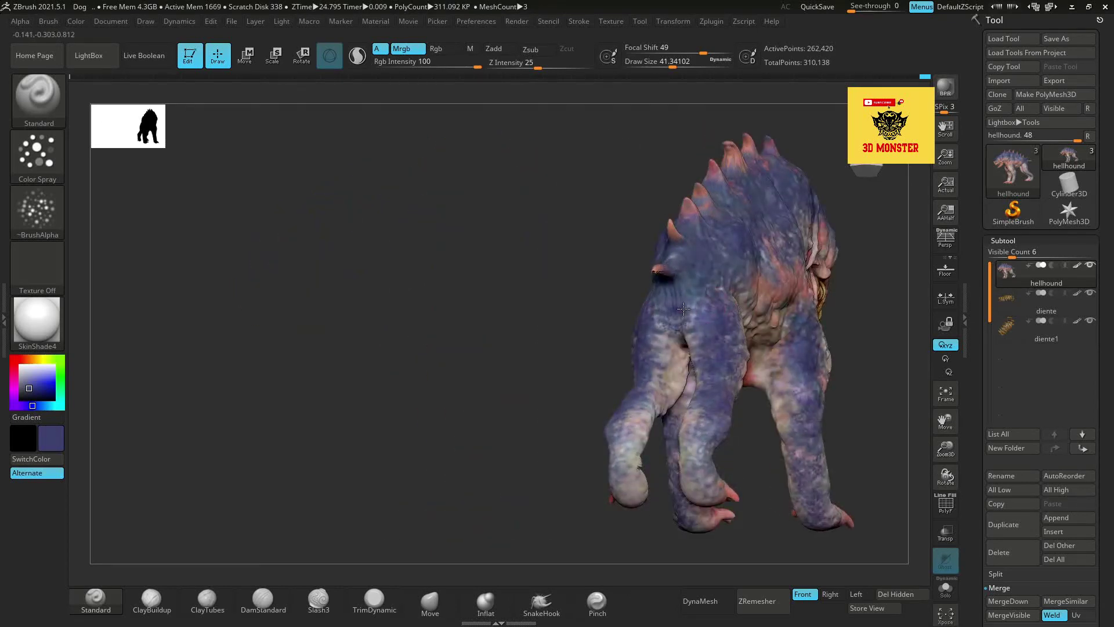
pyautogui.moveTo(661, 345)
pyautogui.mouseDown()
pyautogui.moveTo(439, 362)
pyautogui.moveTo(595, 306)
pyautogui.mouseUp()
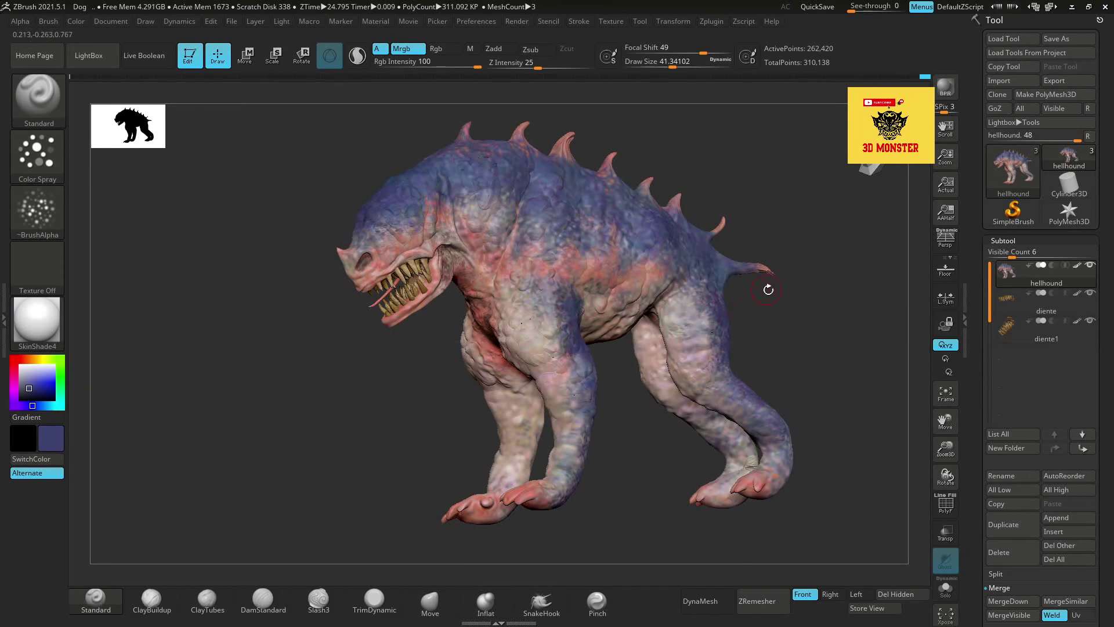
pyautogui.moveTo(699, 316); pyautogui.dragTo(768, 281)
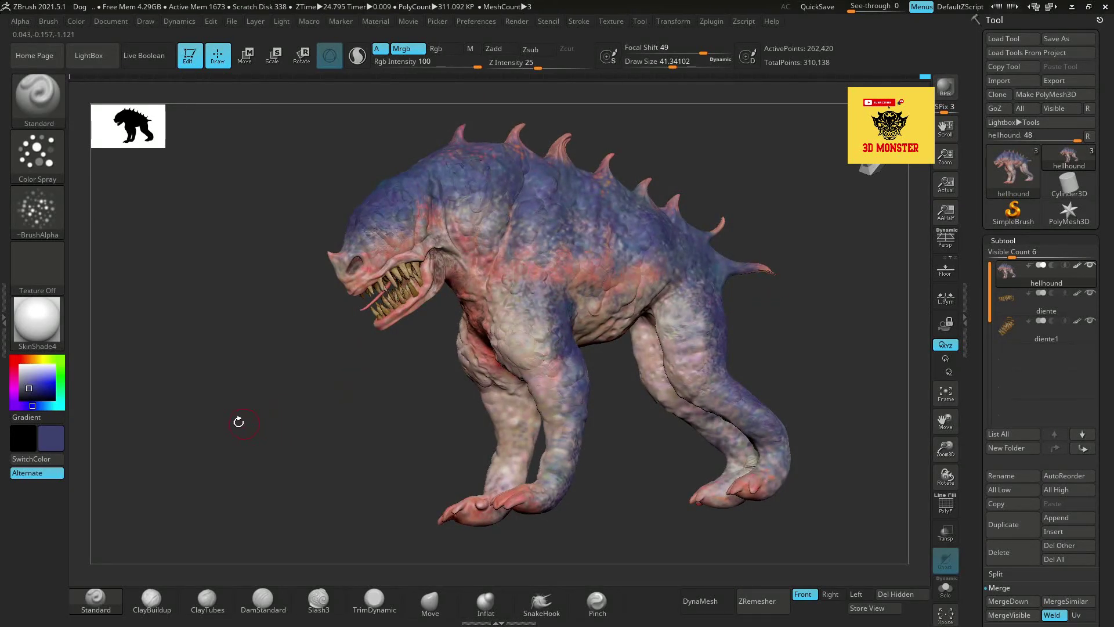
pyautogui.click(49, 378)
# Step: Set the secondary colour to a pale beige
pyautogui.moveTo(48, 381); pyautogui.dragTo(43, 358)
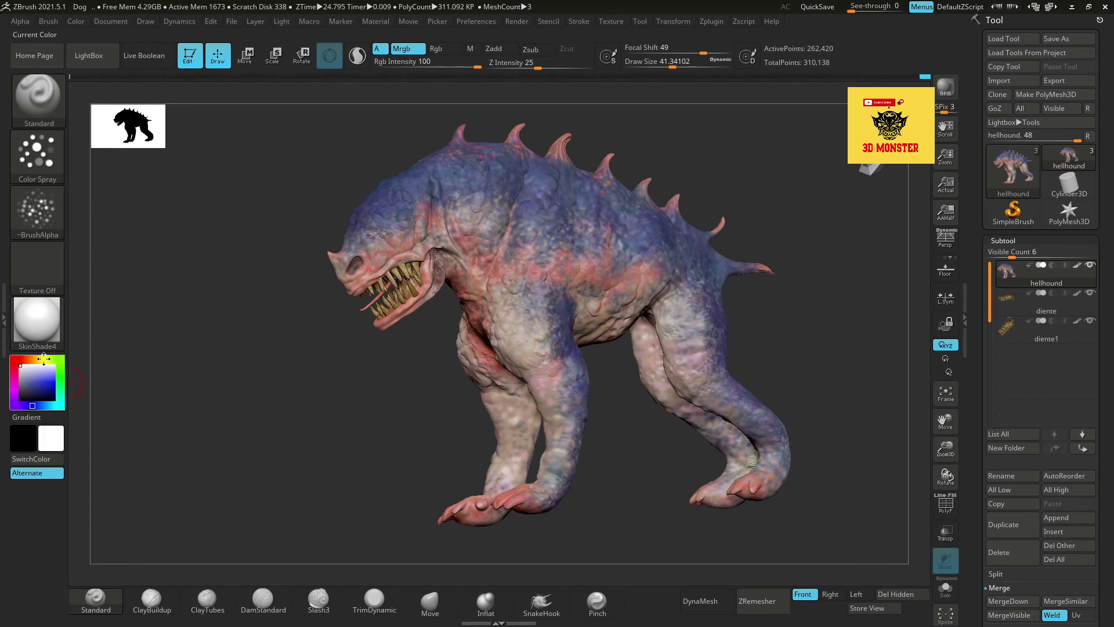
pyautogui.click(33, 359)
pyautogui.click(44, 374)
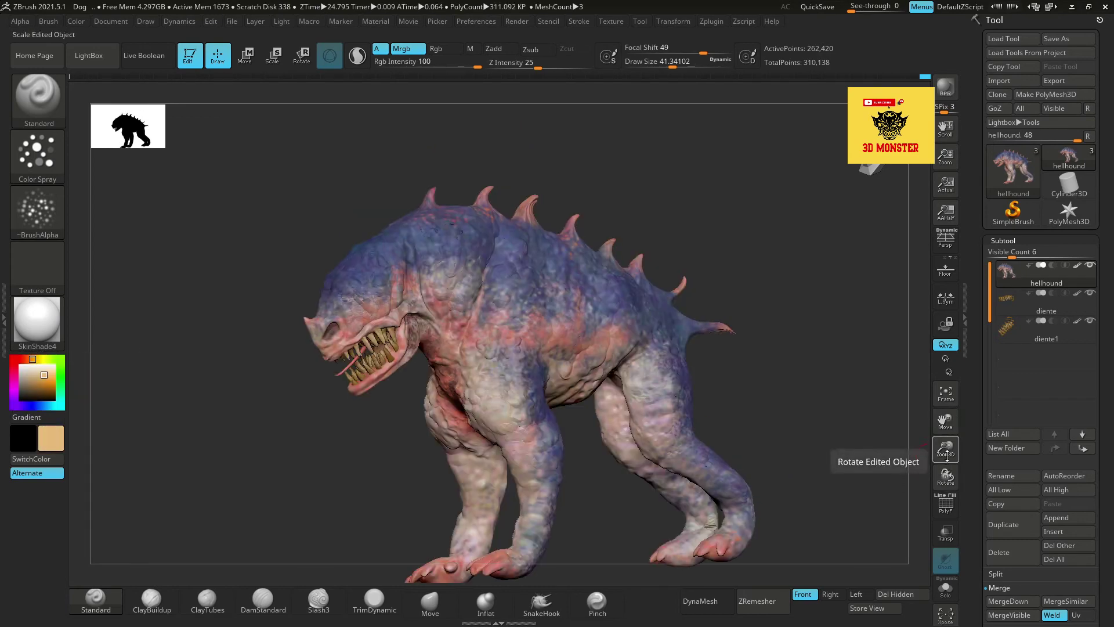
pyautogui.moveTo(946, 450); pyautogui.dragTo(966, 517)
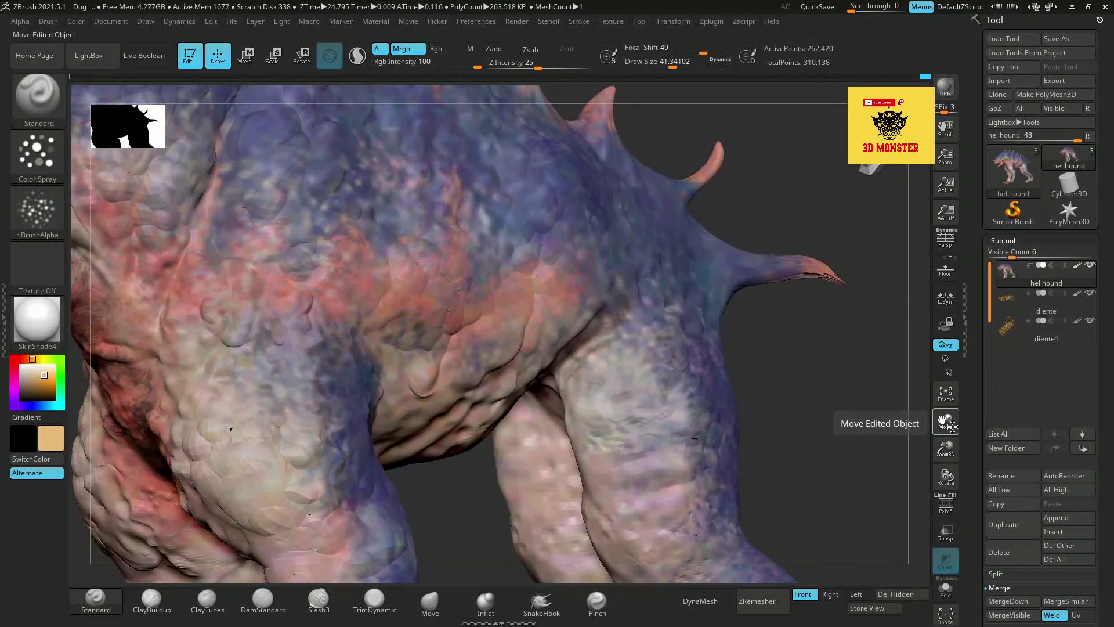
# Step: Zoom in on the shoulder and flank and paint pale yellow streaks across the back and flank
pyautogui.moveTo(945, 421); pyautogui.dragTo(1110, 447)
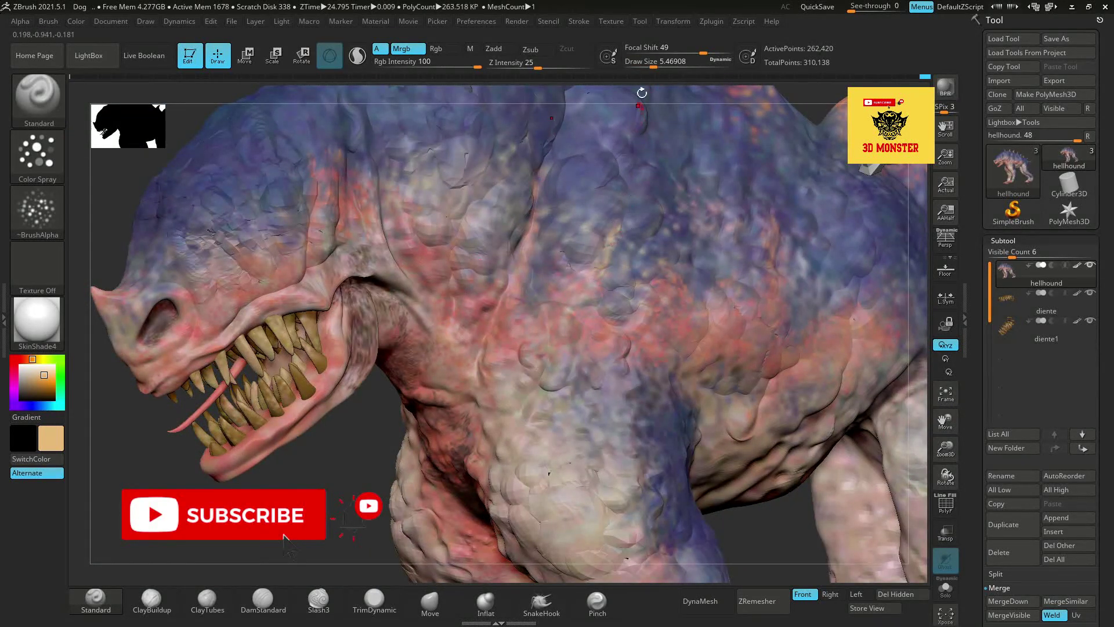
pyautogui.press('[')
pyautogui.press('[')
pyautogui.press('[')
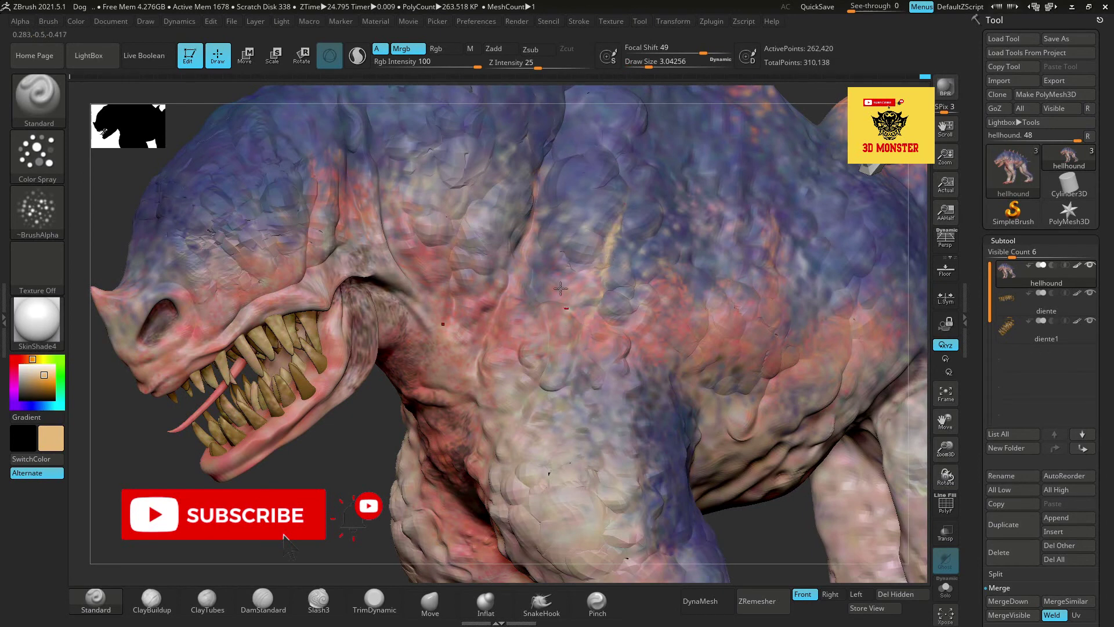
pyautogui.press(']')
pyautogui.press(']')
pyautogui.press(']')
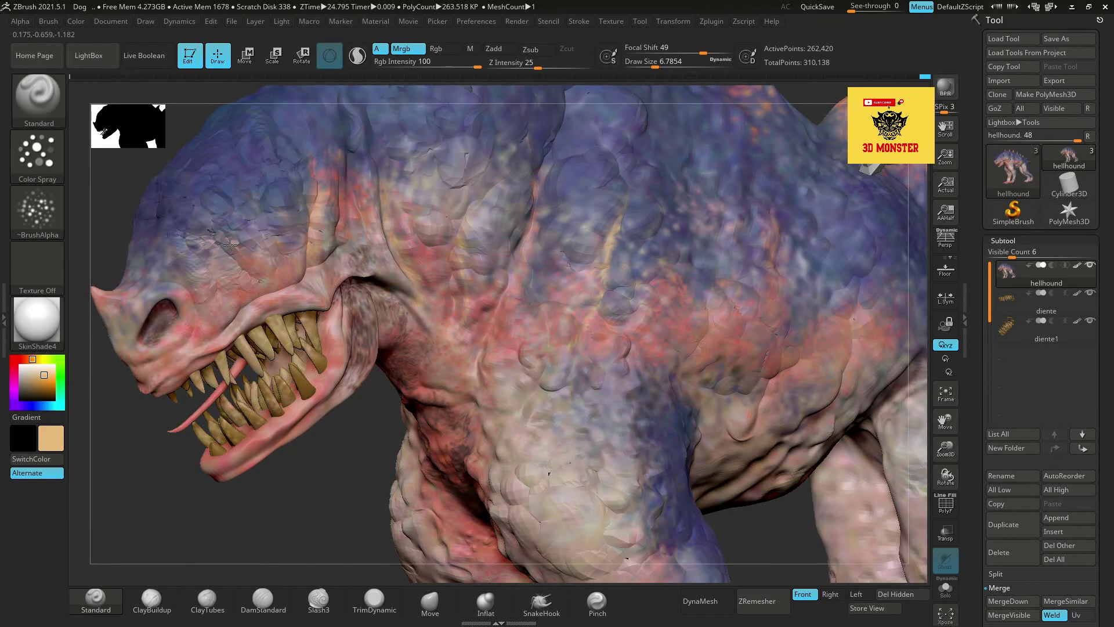
pyautogui.click(199, 286)
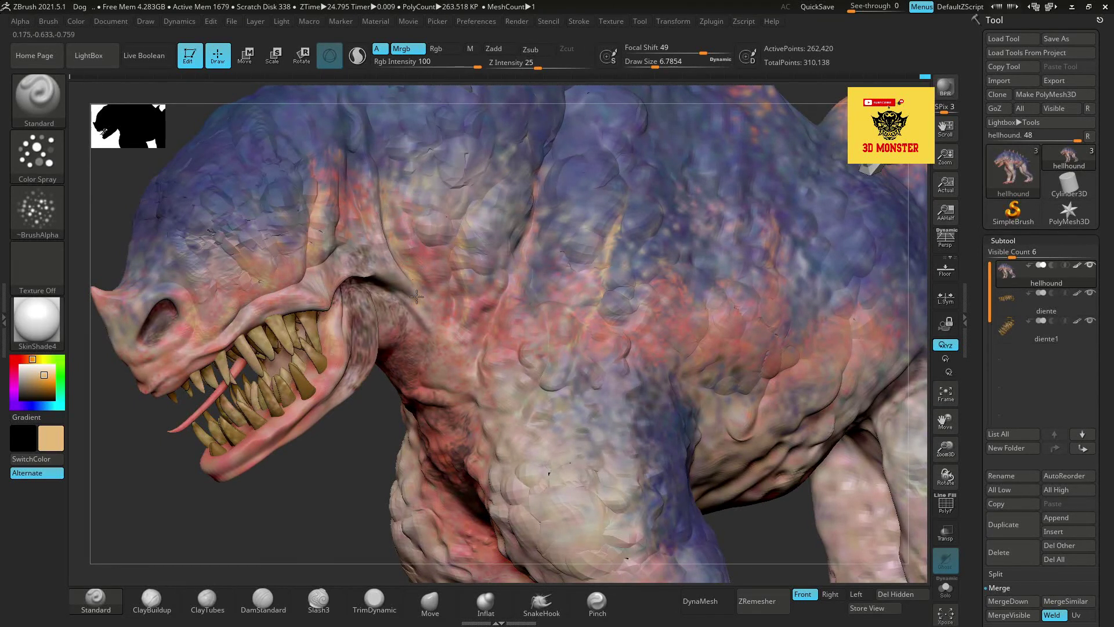
pyautogui.moveTo(609, 291); pyautogui.dragTo(740, 135)
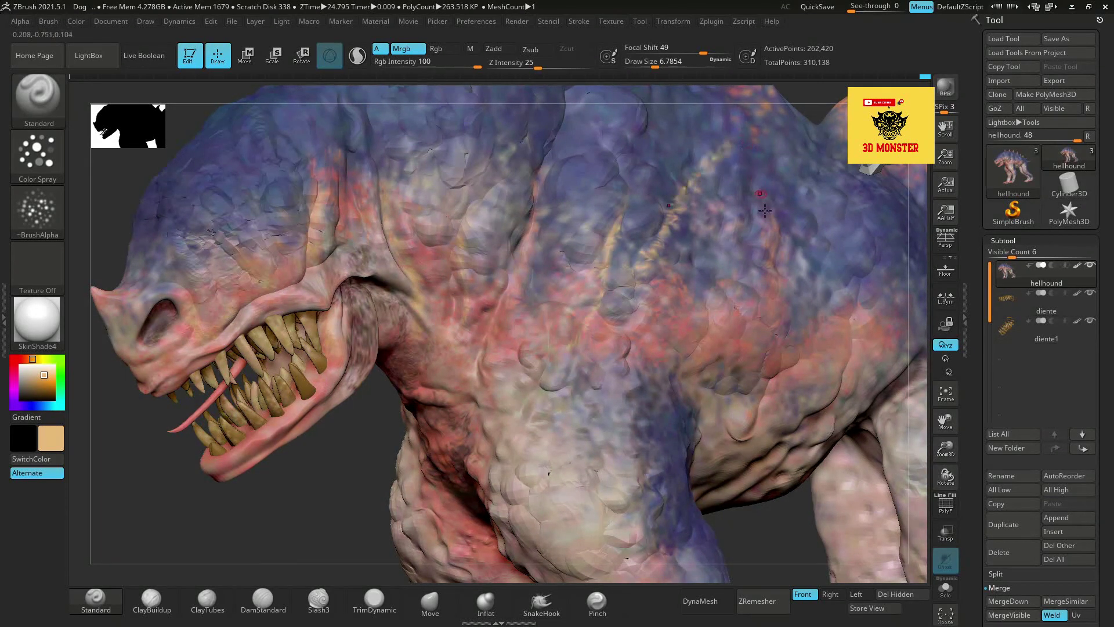
pyautogui.moveTo(775, 209)
pyautogui.mouseDown()
pyautogui.moveTo(729, 363)
pyautogui.moveTo(786, 146)
pyautogui.mouseUp()
# Step: Add a thin bright streak and a broader cream patch at the shoulder's edge
pyautogui.moveTo(519, 269)
pyautogui.mouseDown()
pyautogui.moveTo(547, 149)
pyautogui.moveTo(457, 316)
pyautogui.mouseUp()
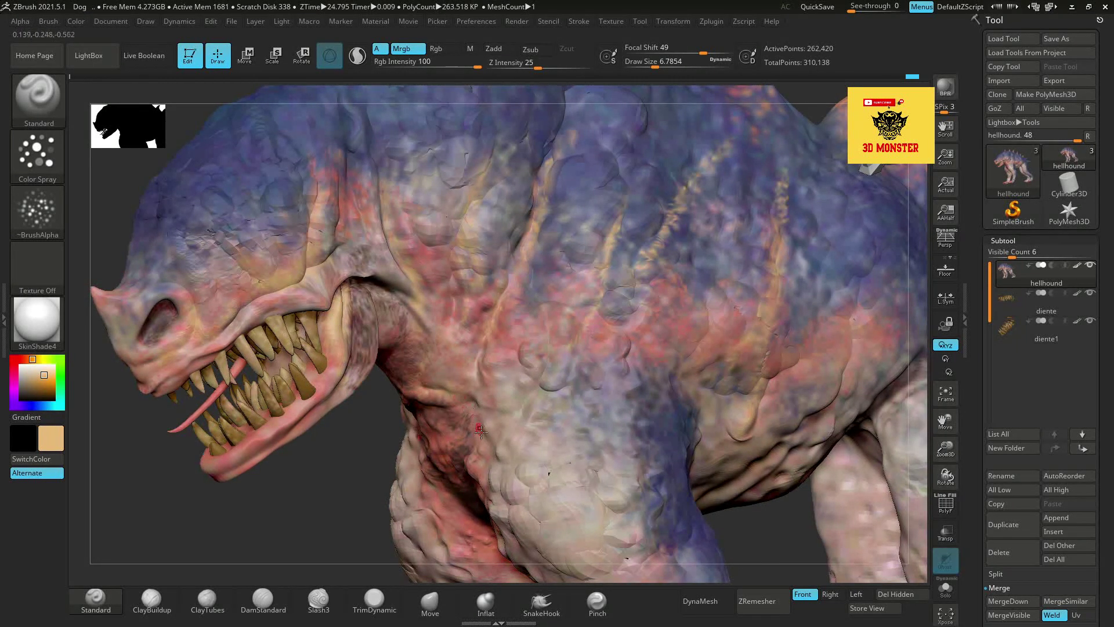
pyautogui.press(']')
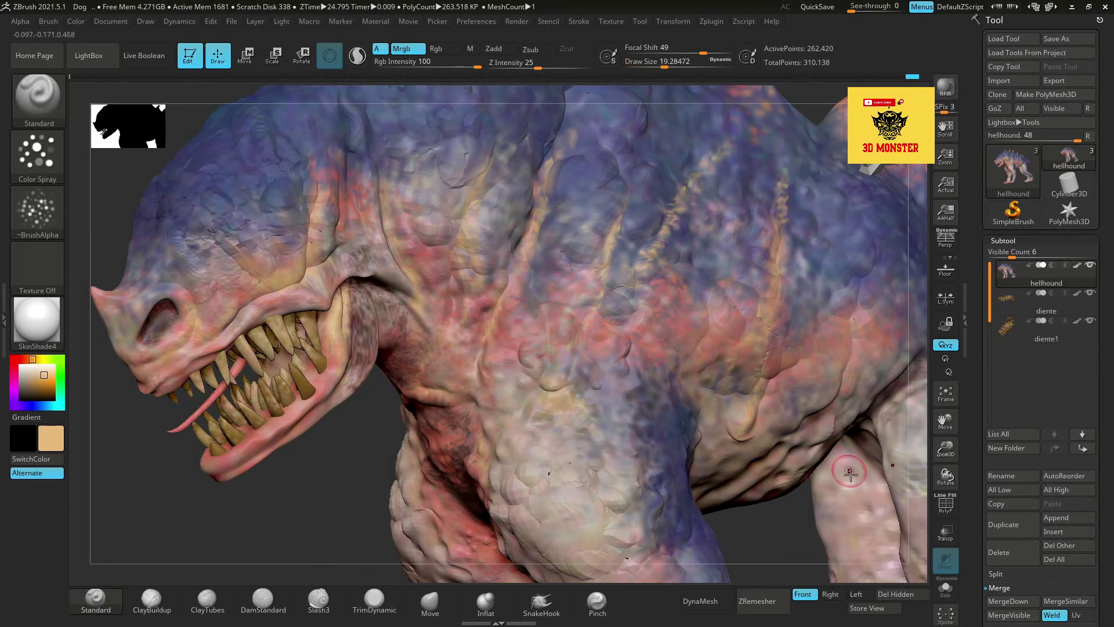
pyautogui.moveTo(911, 479)
pyautogui.mouseDown()
pyautogui.moveTo(920, 395)
pyautogui.moveTo(828, 380)
pyautogui.moveTo(766, 340)
pyautogui.mouseUp()
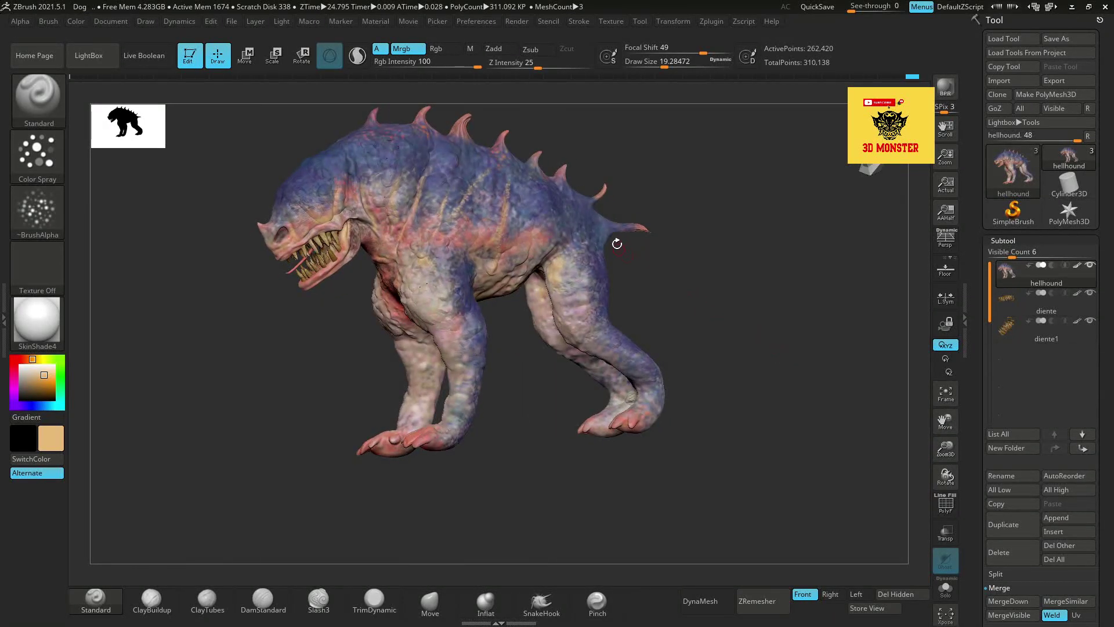
pyautogui.moveTo(646, 273); pyautogui.dragTo(658, 321)
pyautogui.press('ctrl')
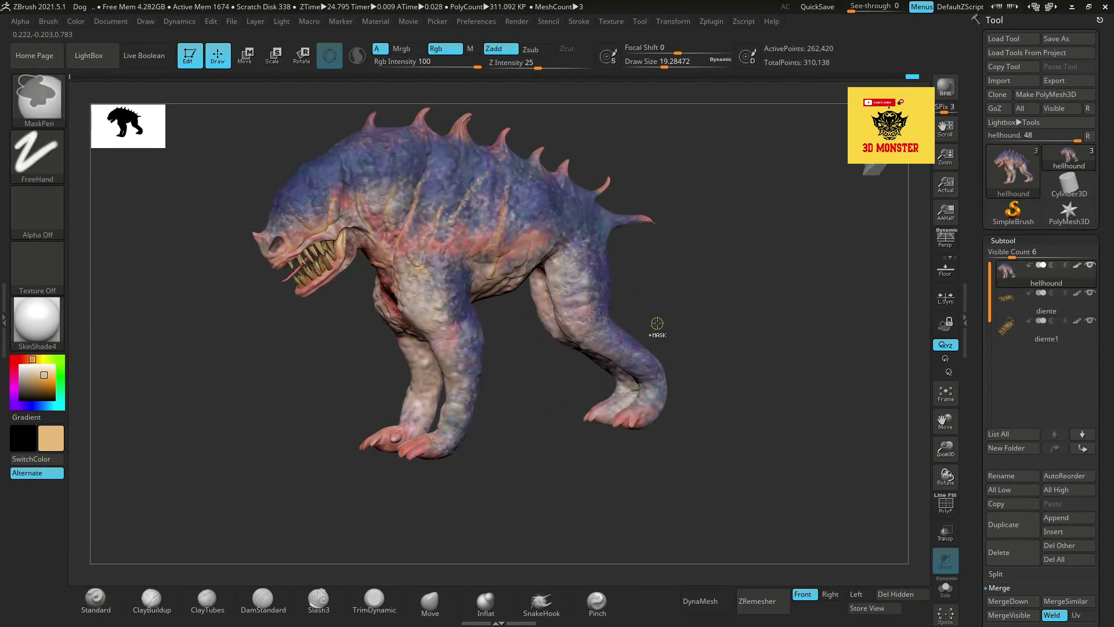